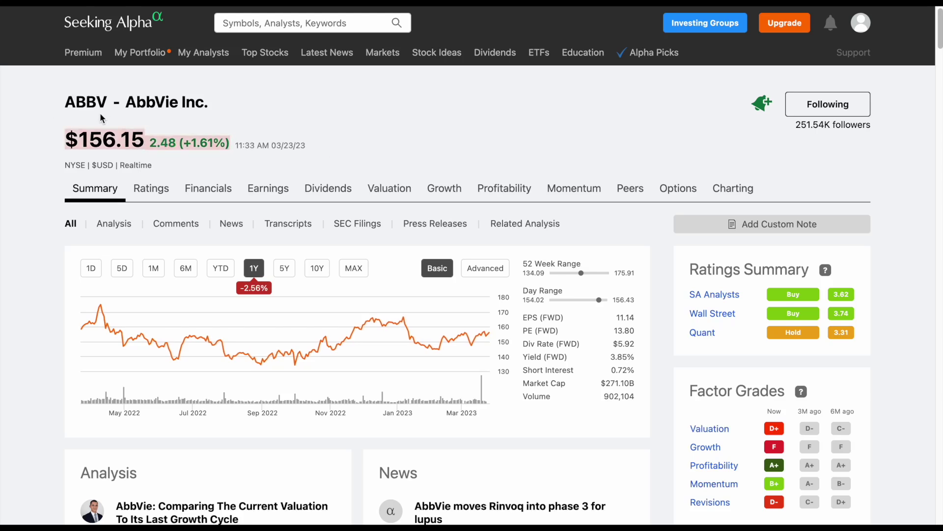
Note AbbVie's $156.15 share price and open its dividend scorecard
{"action": "left_click_drag", "start_coordinate": [60, 145], "coordinate": [156, 143]}
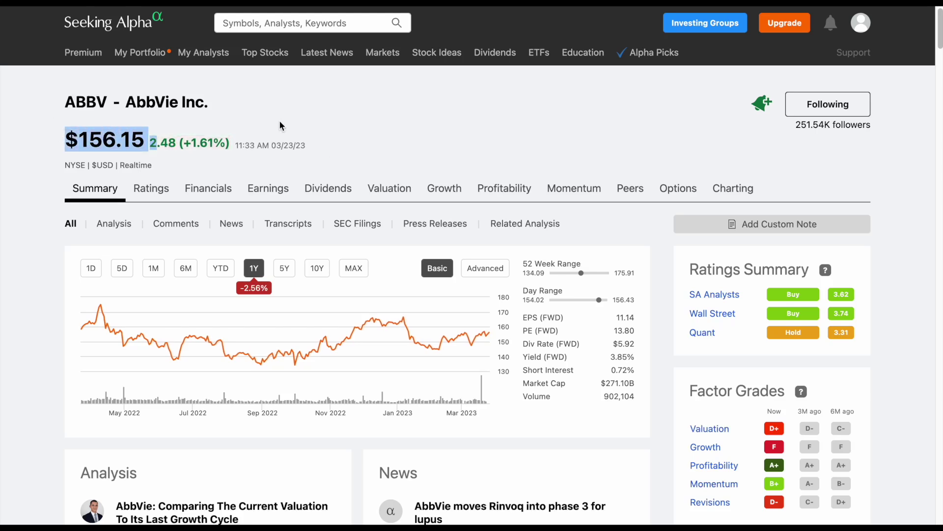
{"action": "left_click", "coordinate": [387, 132]}
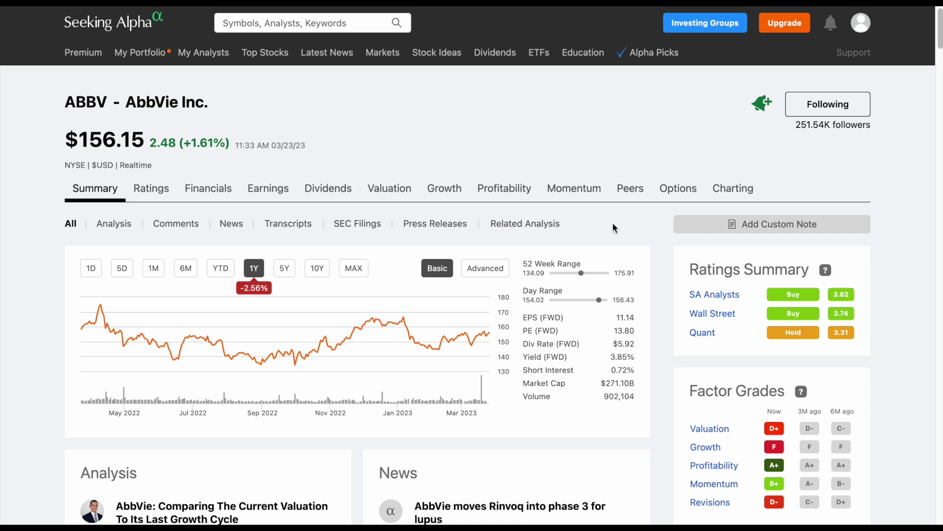
{"action": "left_click", "coordinate": [314, 191]}
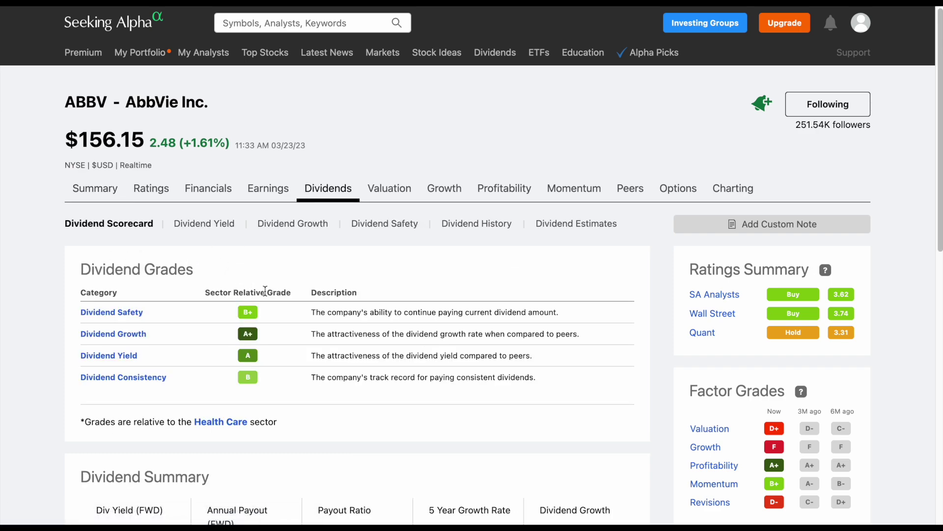
{"action": "scroll", "coordinate": [237, 418], "scroll_direction": "down", "scroll_amount": 5}
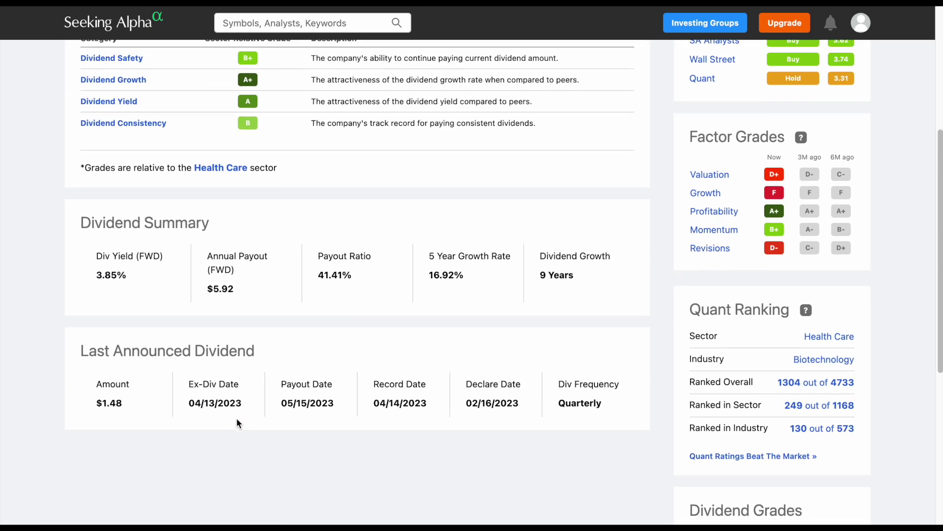
{"action": "scroll", "coordinate": [237, 419], "scroll_direction": "down", "scroll_amount": 1}
Highlight AbbVie's 3.85% yield, $5.92 payout, 16.92% five-year growth and 9 growth years
{"action": "left_click_drag", "start_coordinate": [85, 237], "coordinate": [142, 237]}
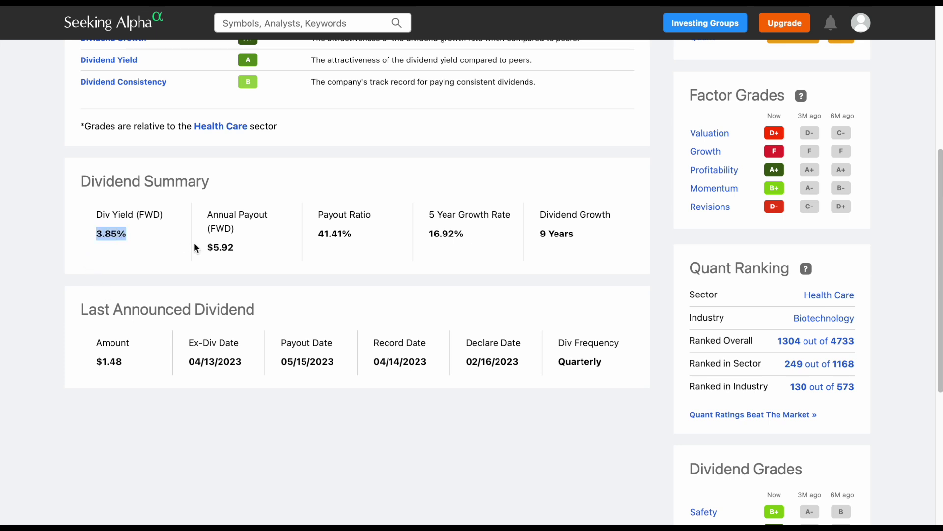
{"action": "left_click_drag", "start_coordinate": [195, 250], "coordinate": [235, 251]}
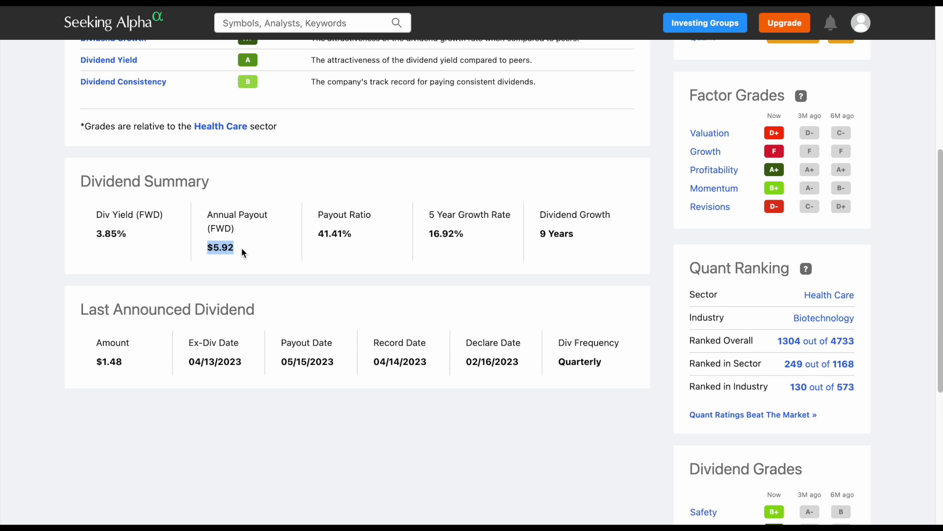
{"action": "left_click_drag", "start_coordinate": [424, 232], "coordinate": [478, 231]}
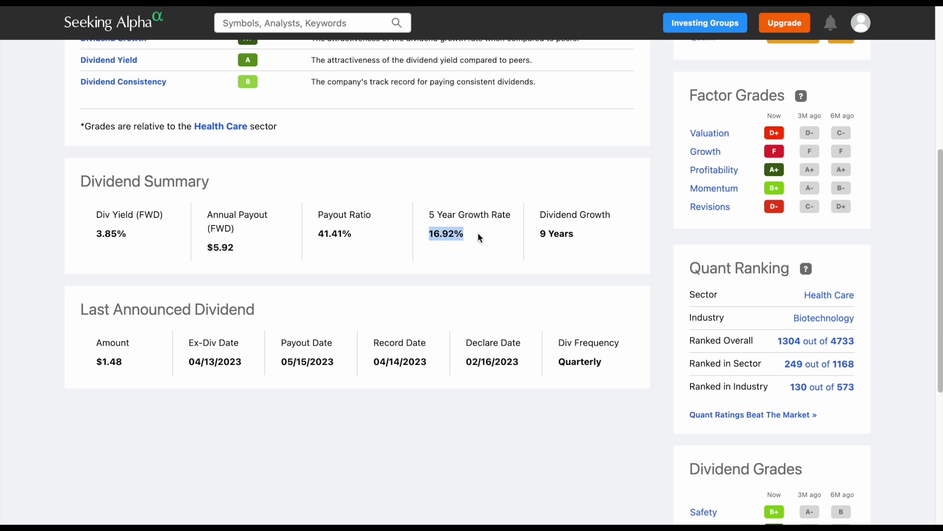
{"action": "left_click_drag", "start_coordinate": [535, 231], "coordinate": [577, 231]}
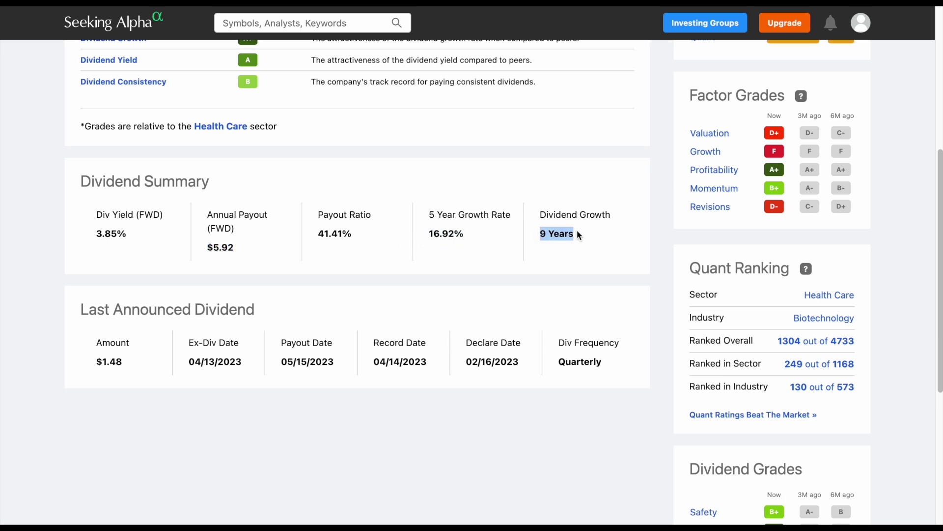
Open AbbVie's dividend safety details on Seeking Alpha
{"action": "scroll", "coordinate": [395, 224], "scroll_direction": "up", "scroll_amount": 5}
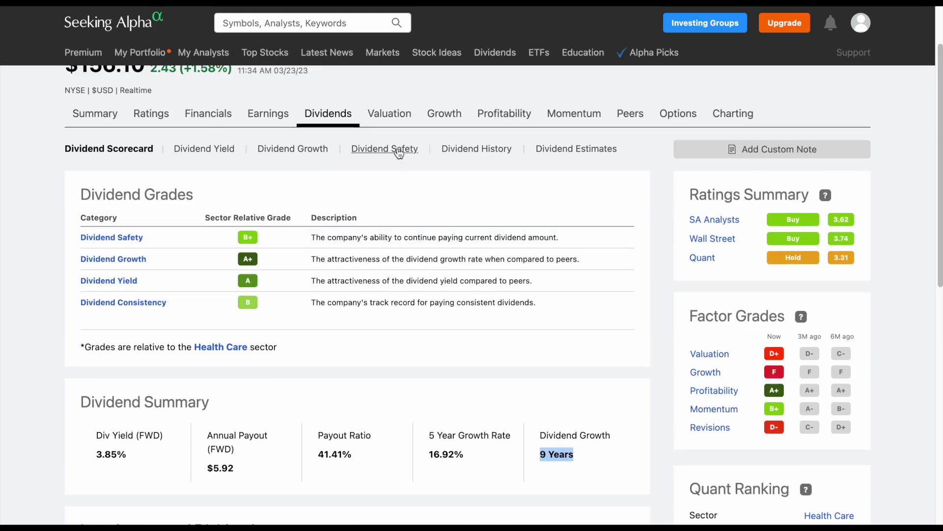
{"action": "left_click", "coordinate": [399, 150]}
{"action": "scroll", "coordinate": [355, 266], "scroll_direction": "down", "scroll_amount": 15}
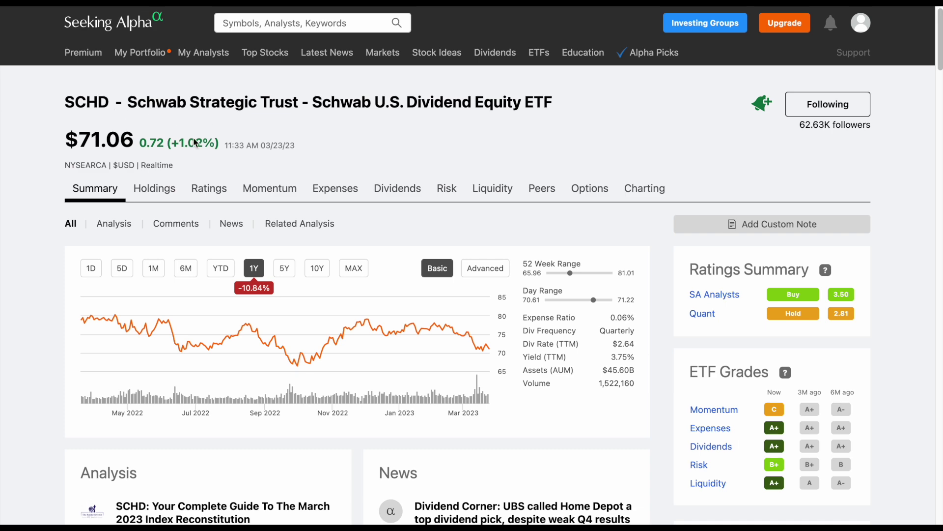
Find AbbVie Inc at 4.21% in SCHD's top holdings, then bring up the ABBV spreadsheet
{"action": "left_click", "coordinate": [154, 188]}
{"action": "scroll", "coordinate": [271, 226], "scroll_direction": "down", "scroll_amount": 7}
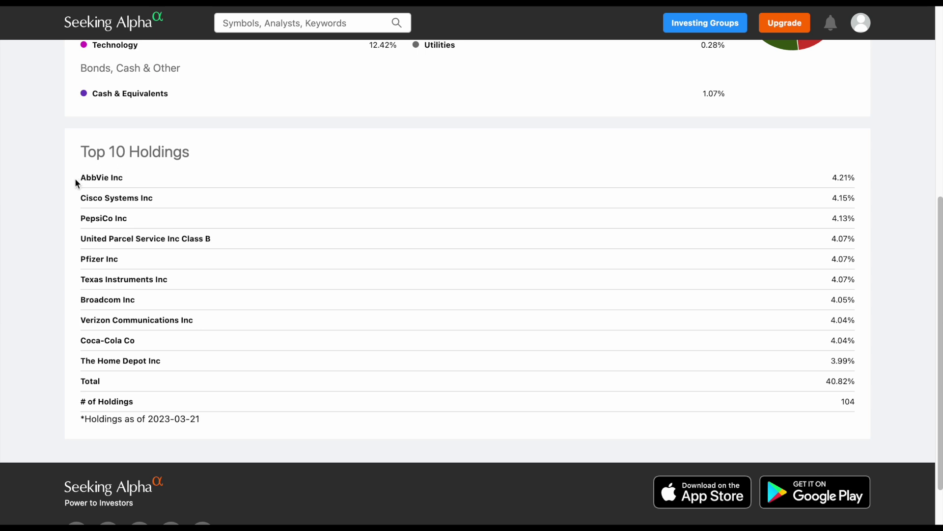
{"action": "left_click_drag", "start_coordinate": [78, 177], "coordinate": [125, 180]}
{"action": "left_click_drag", "start_coordinate": [824, 178], "coordinate": [858, 177]}
{"action": "left_click", "coordinate": [728, 125]}
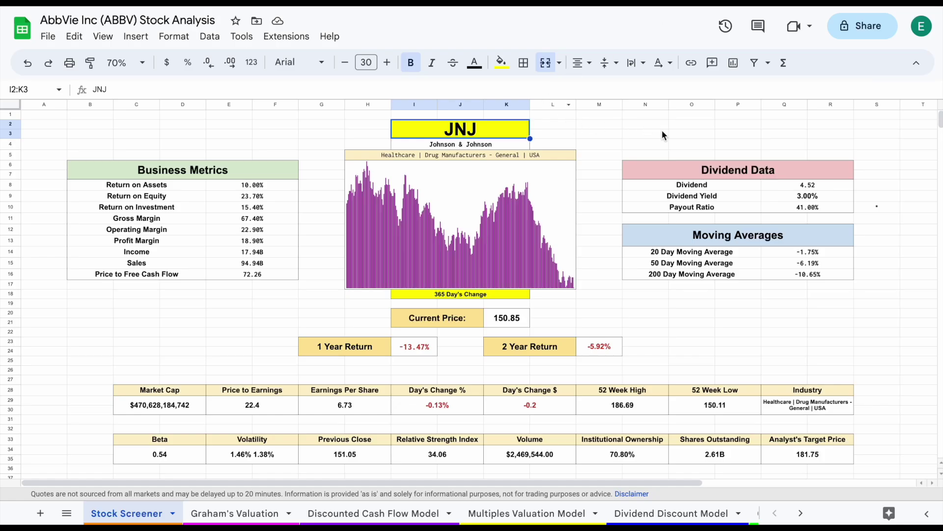
{"action": "left_click", "coordinate": [662, 132]}
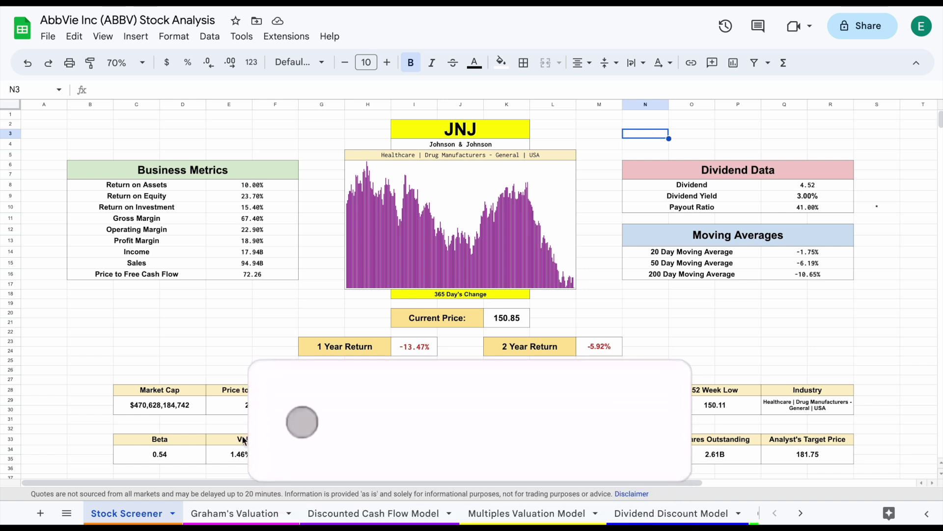
{"action": "left_click", "coordinate": [241, 512]}
{"action": "left_click", "coordinate": [353, 512]}
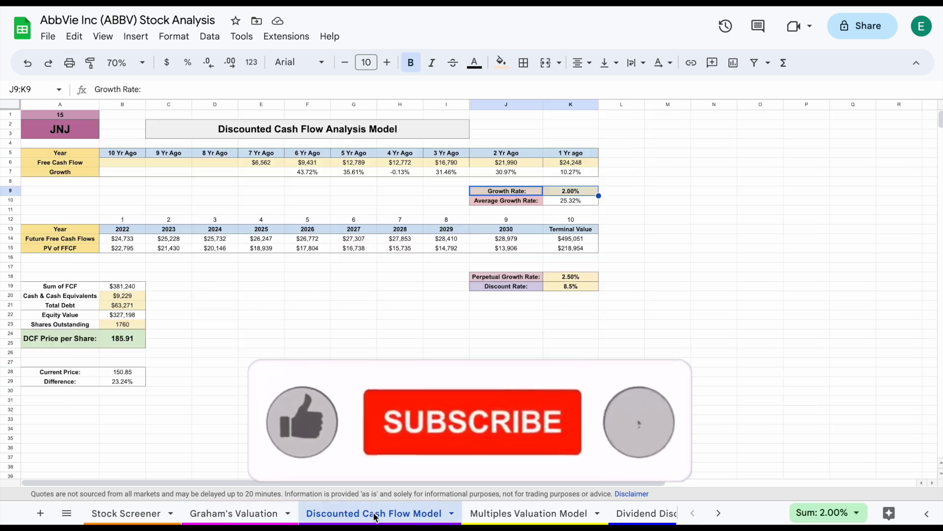
{"action": "left_click", "coordinate": [496, 512]}
{"action": "left_click", "coordinate": [634, 513]}
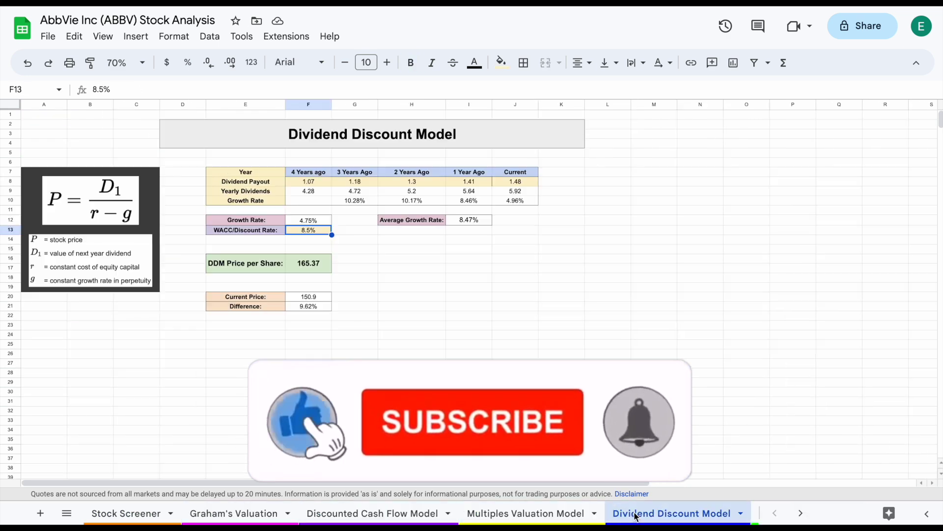
{"action": "left_click", "coordinate": [138, 512]}
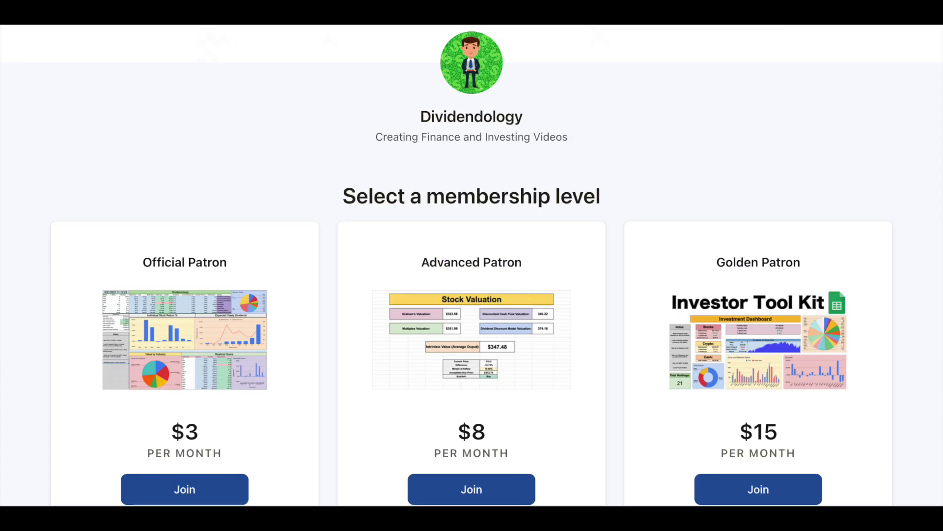
{"action": "left_click", "coordinate": [494, 136]}
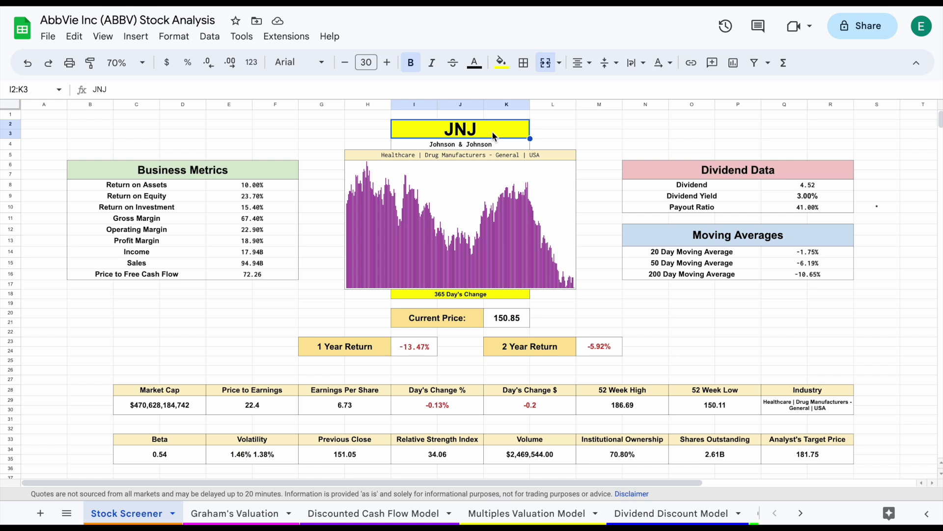
Enter ABBV as the screener ticker and check the dividend yield and payout ratio rows
{"action": "type", "text": "ABBV"}
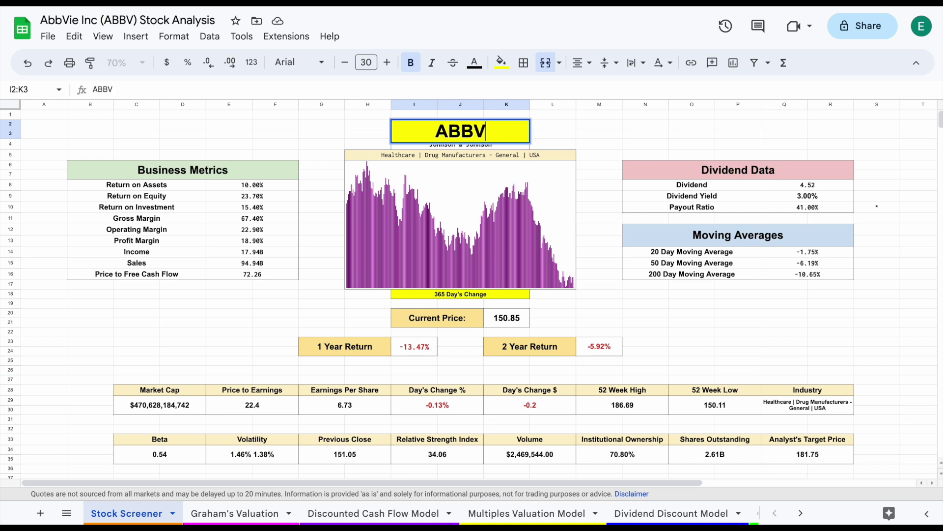
{"action": "key", "text": "Return"}
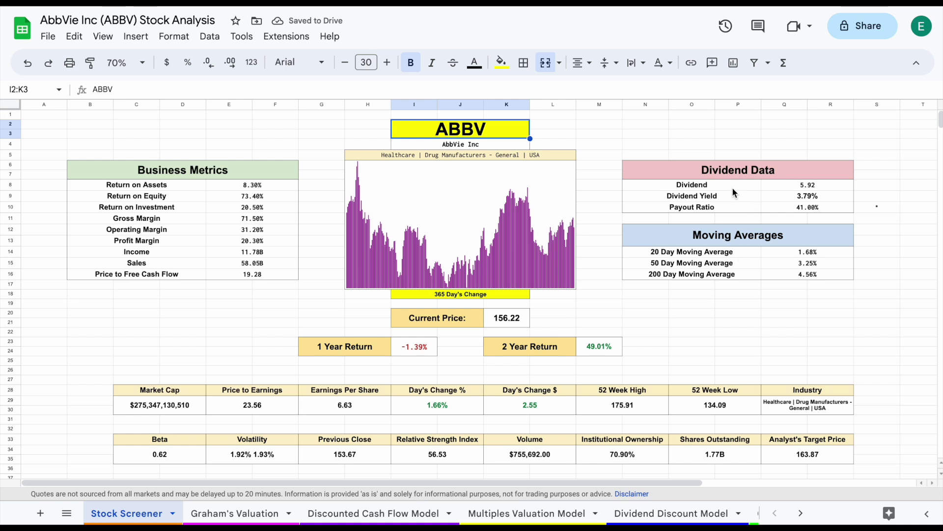
{"action": "left_click_drag", "start_coordinate": [732, 196], "coordinate": [814, 195]}
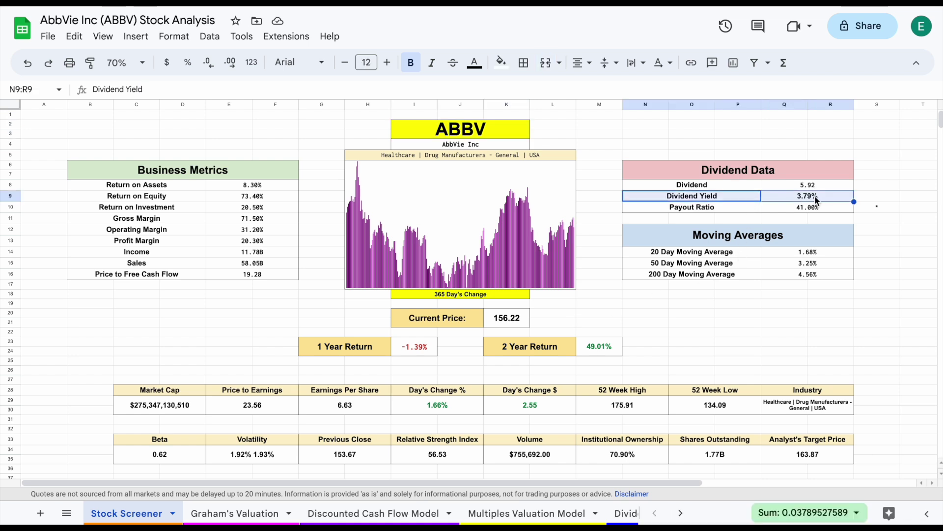
{"action": "left_click", "coordinate": [827, 194]}
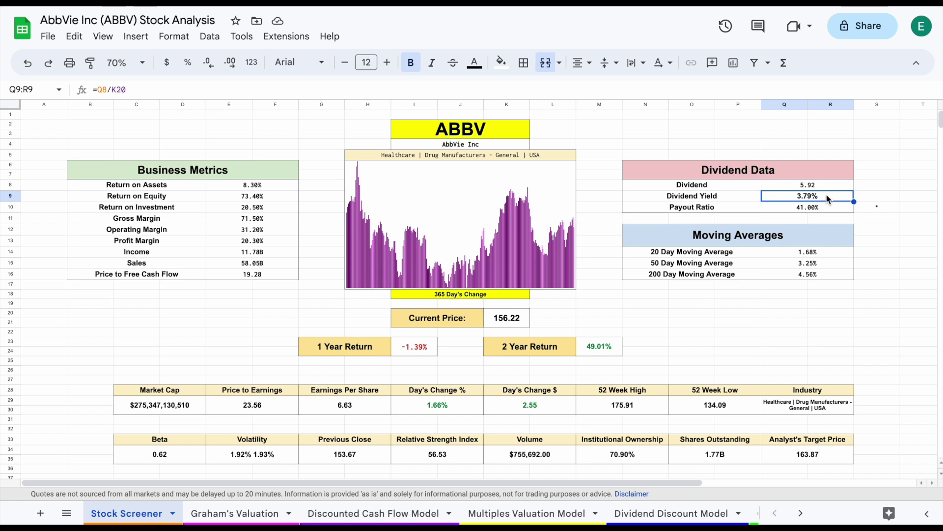
{"action": "left_click_drag", "start_coordinate": [736, 207], "coordinate": [789, 207]}
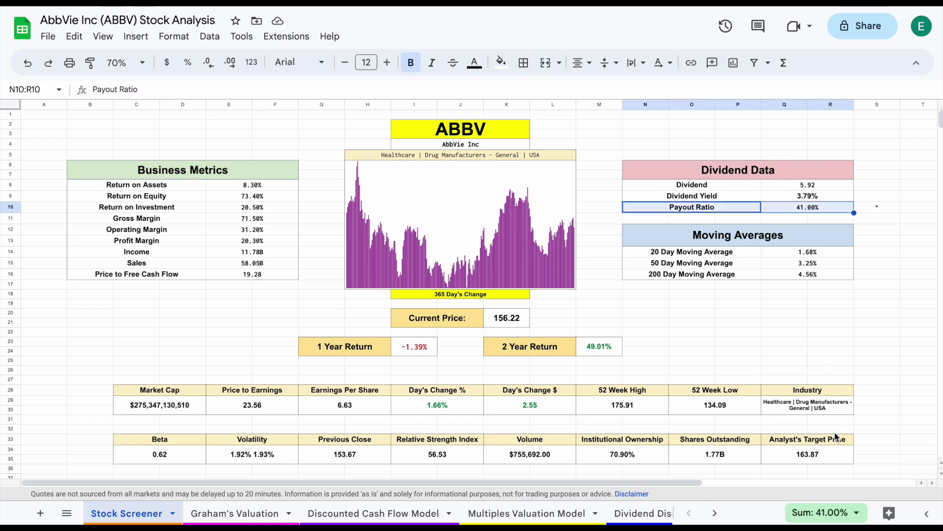
Inspect the analyst target price, institutional ownership and Beta formulas
{"action": "left_click", "coordinate": [830, 453]}
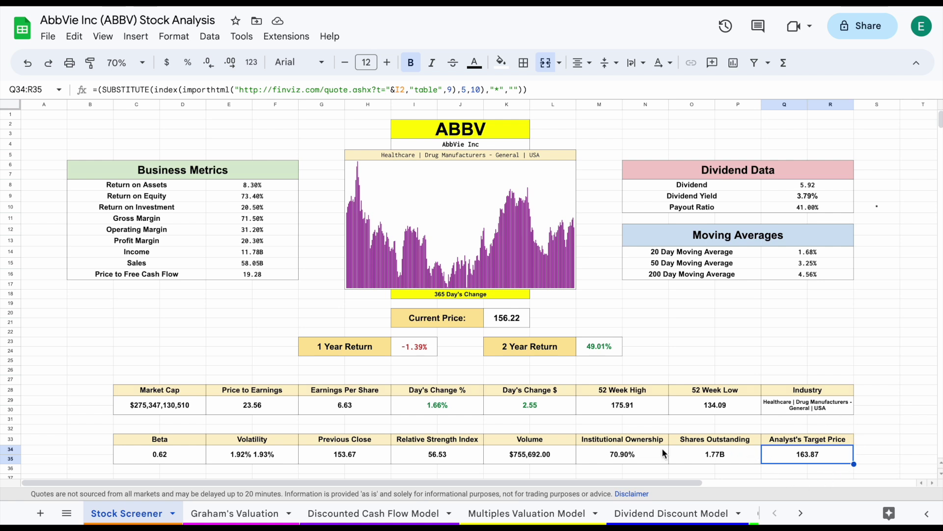
{"action": "left_click", "coordinate": [645, 459]}
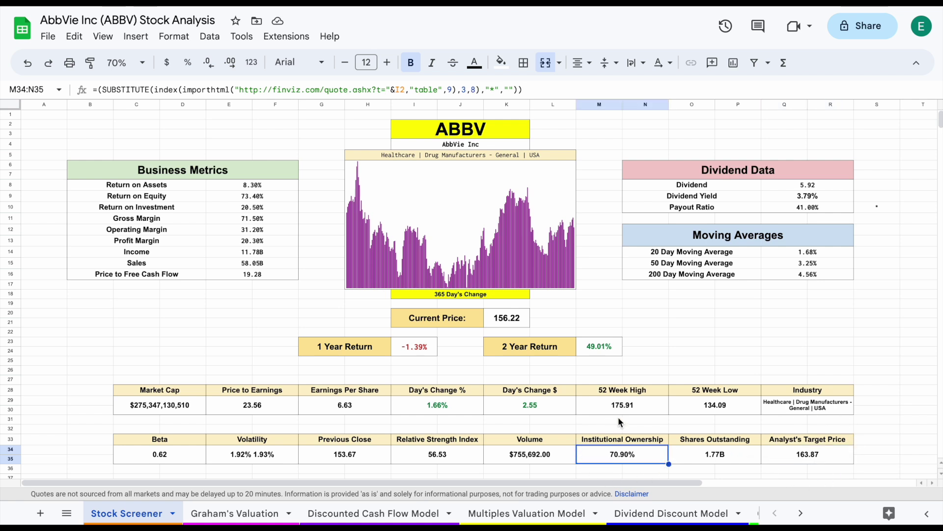
{"action": "left_click", "coordinate": [186, 455]}
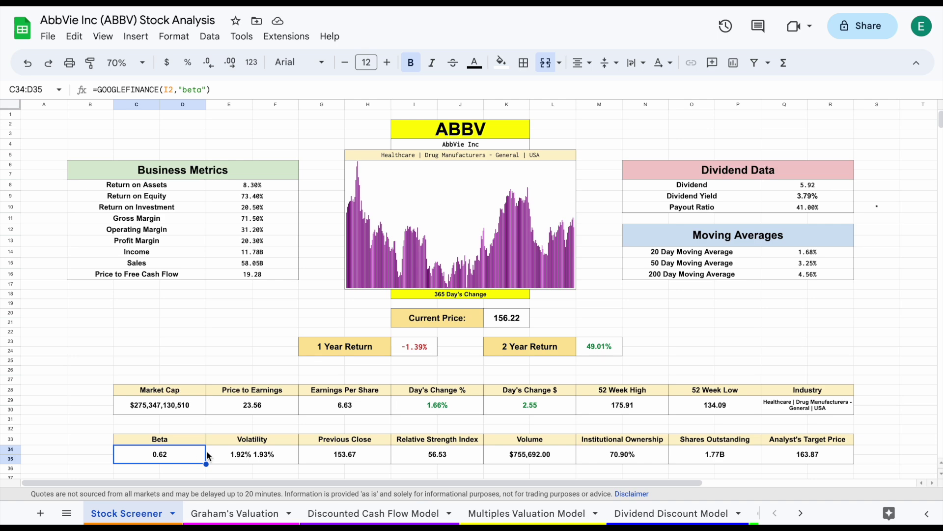
{"action": "left_click", "coordinate": [241, 511]}
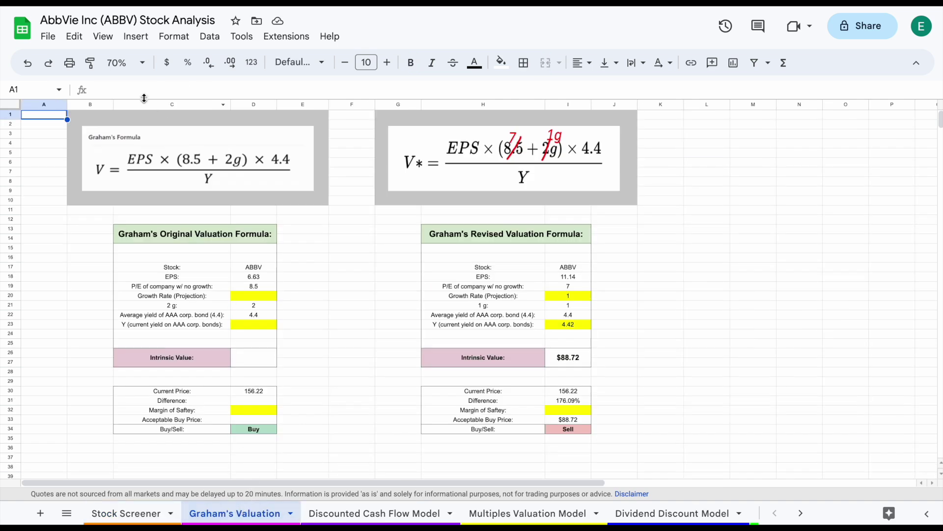
Zoom to 90% and review Graham's EPS, growth rate and 4.42 AAA bond yield inputs
{"action": "left_click", "coordinate": [127, 62]}
{"action": "left_click", "coordinate": [125, 131]}
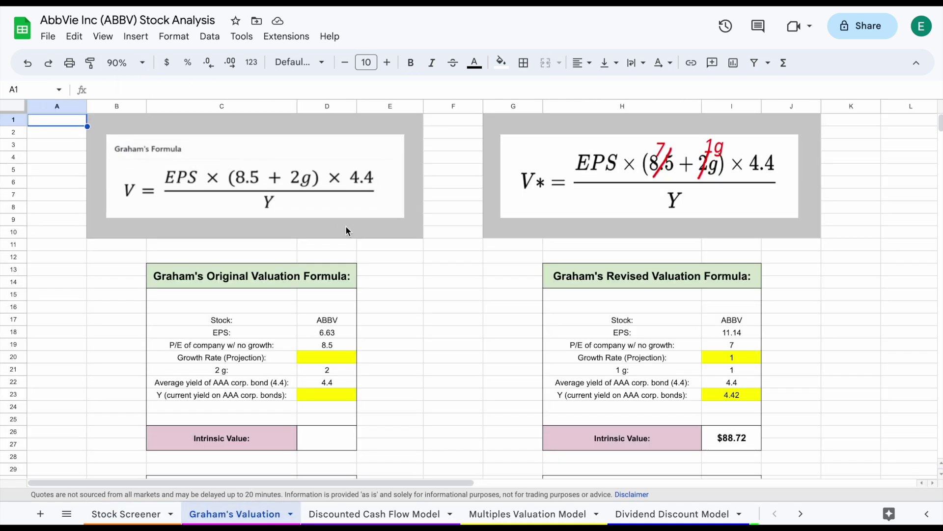
{"action": "scroll", "coordinate": [346, 229], "scroll_direction": "right", "scroll_amount": 5}
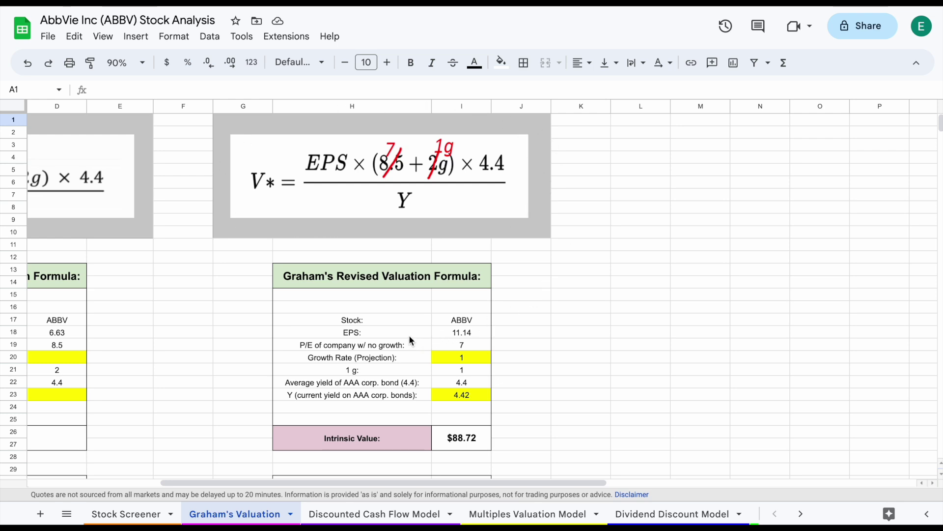
{"action": "left_click_drag", "start_coordinate": [409, 334], "coordinate": [449, 335]}
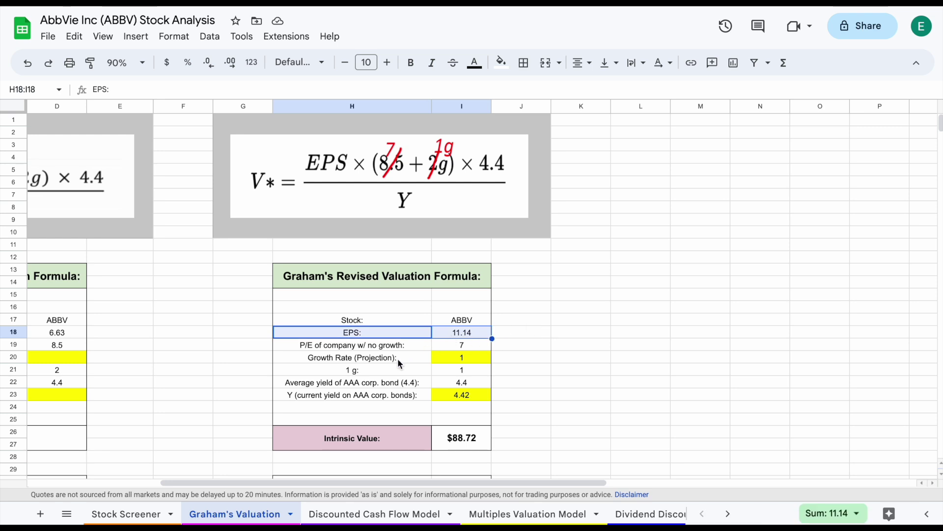
{"action": "left_click_drag", "start_coordinate": [397, 358], "coordinate": [445, 359]}
{"action": "left_click", "coordinate": [462, 358]}
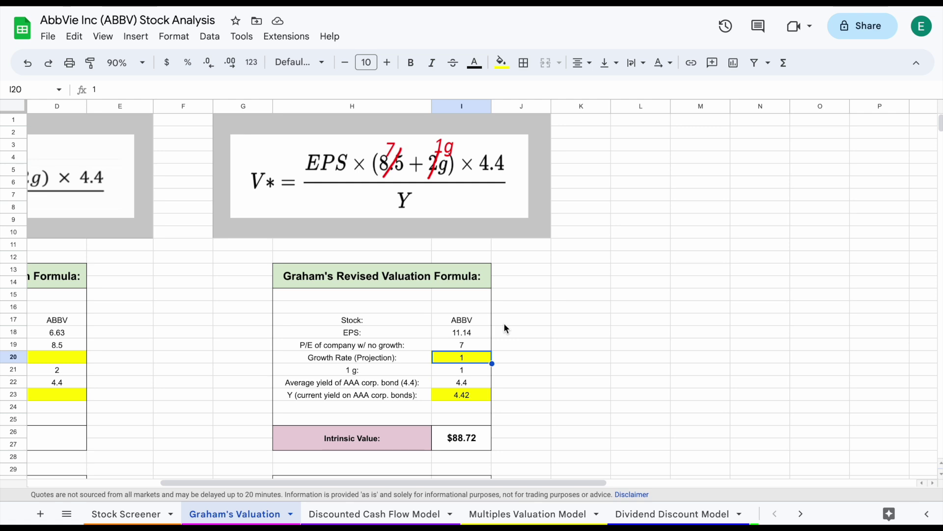
{"action": "left_click", "coordinate": [375, 399]}
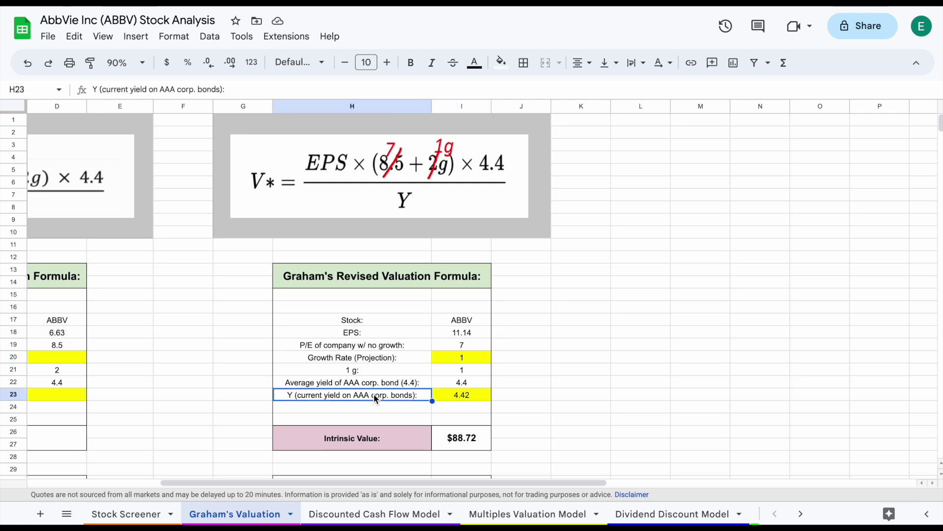
{"action": "left_click", "coordinate": [480, 399]}
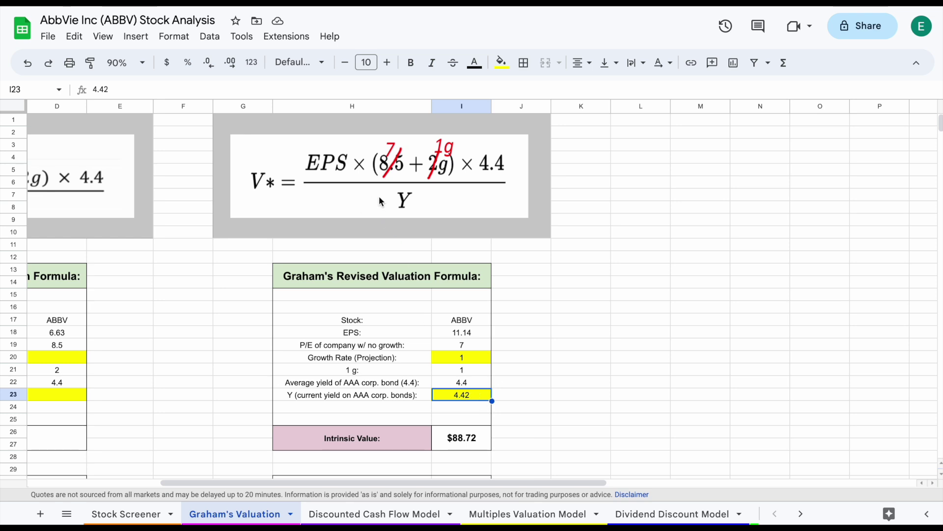
Check the formula behind the $88.72 Graham intrinsic value
{"action": "left_click", "coordinate": [395, 435]}
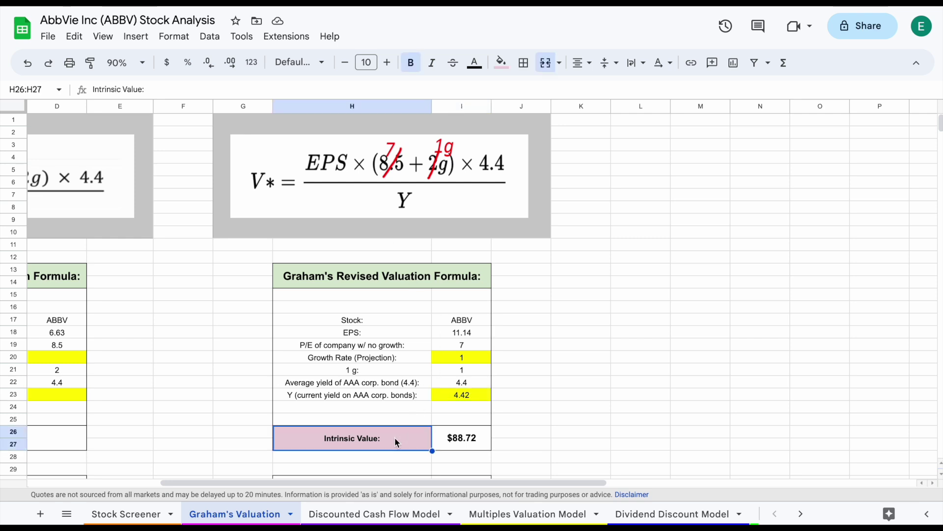
{"action": "left_click", "coordinate": [476, 448]}
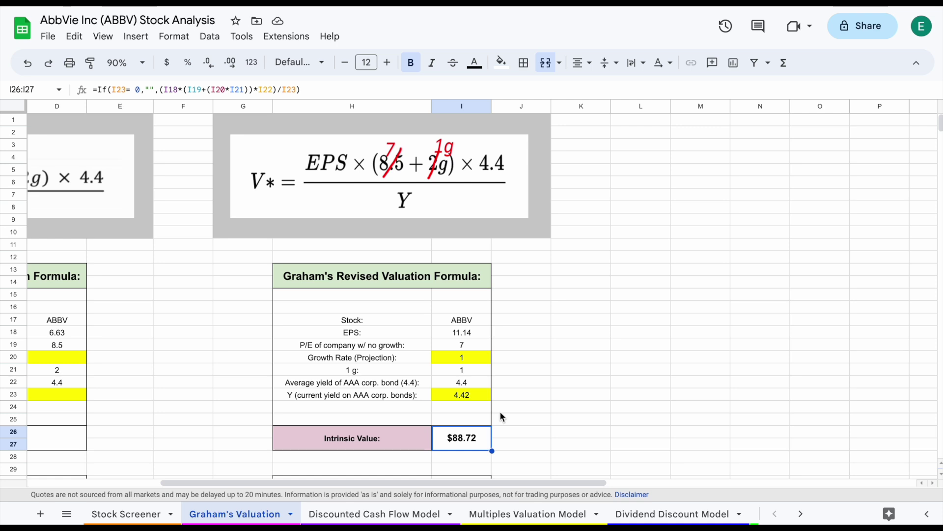
{"action": "scroll", "coordinate": [465, 396], "scroll_direction": "down", "scroll_amount": 1}
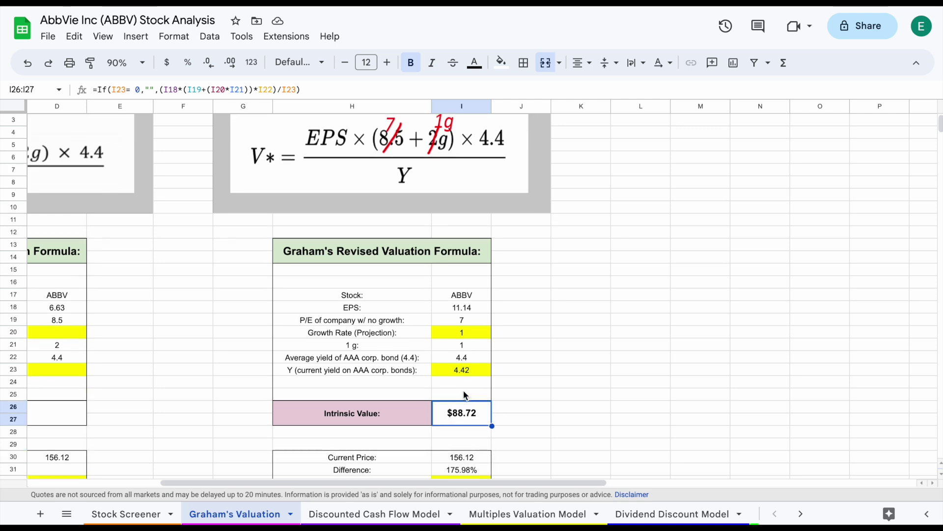
{"action": "left_click_drag", "start_coordinate": [393, 459], "coordinate": [454, 459]}
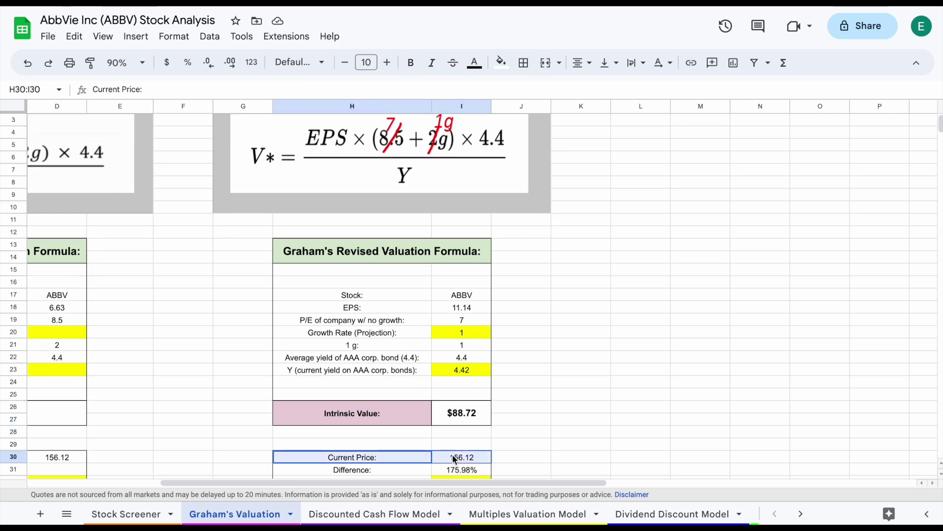
{"action": "left_click", "coordinate": [376, 514]}
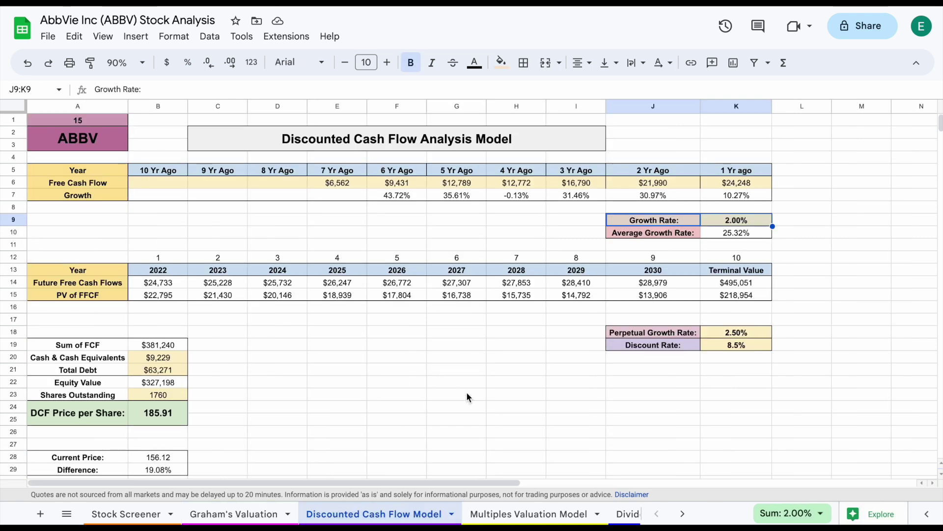
{"action": "left_click", "coordinate": [467, 416]}
{"action": "left_click", "coordinate": [356, 182]}
{"action": "key", "text": "ctrl+shift+Right"}
{"action": "left_click", "coordinate": [356, 182]}
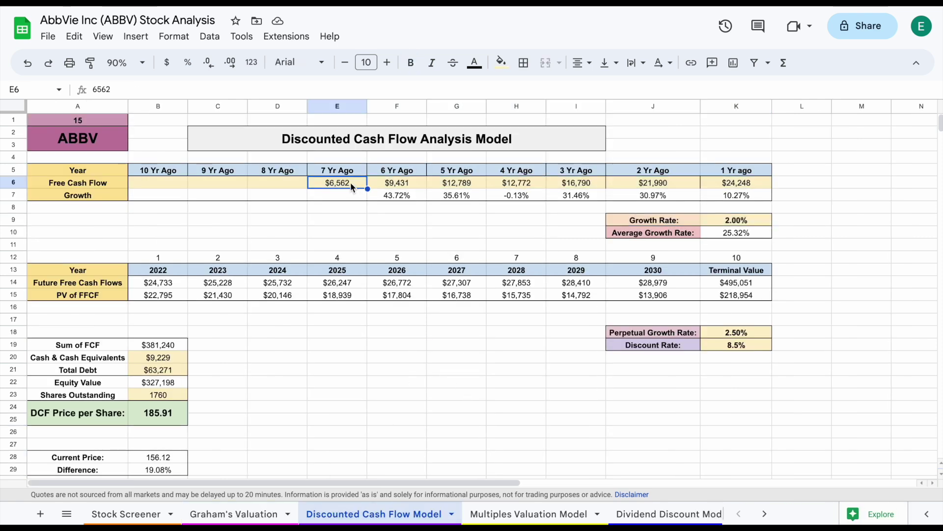
{"action": "left_click_drag", "start_coordinate": [350, 182], "coordinate": [737, 183]}
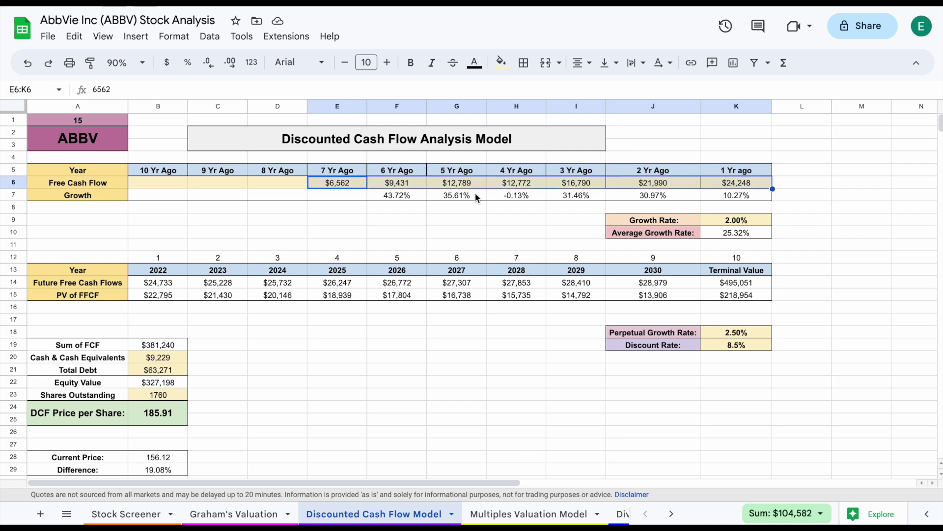
{"action": "left_click_drag", "start_coordinate": [412, 197], "coordinate": [715, 199]}
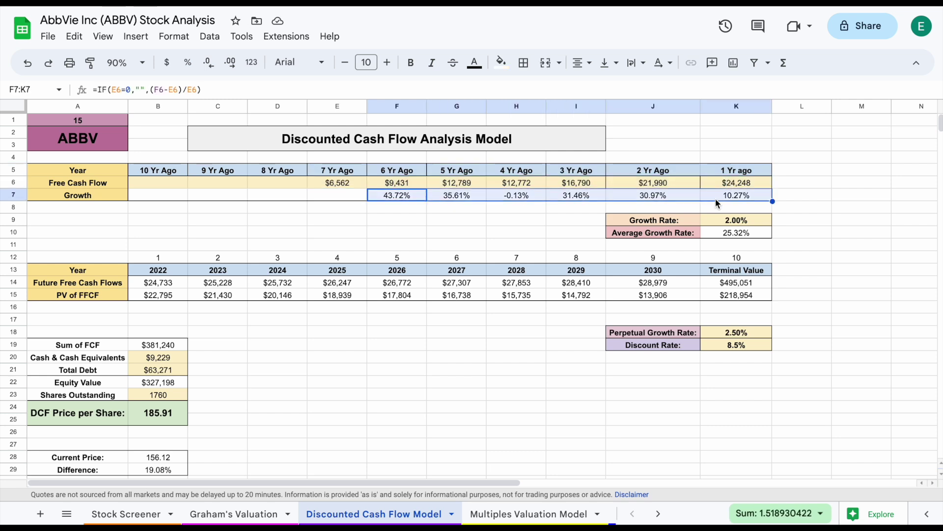
{"action": "left_click_drag", "start_coordinate": [685, 236], "coordinate": [742, 234]}
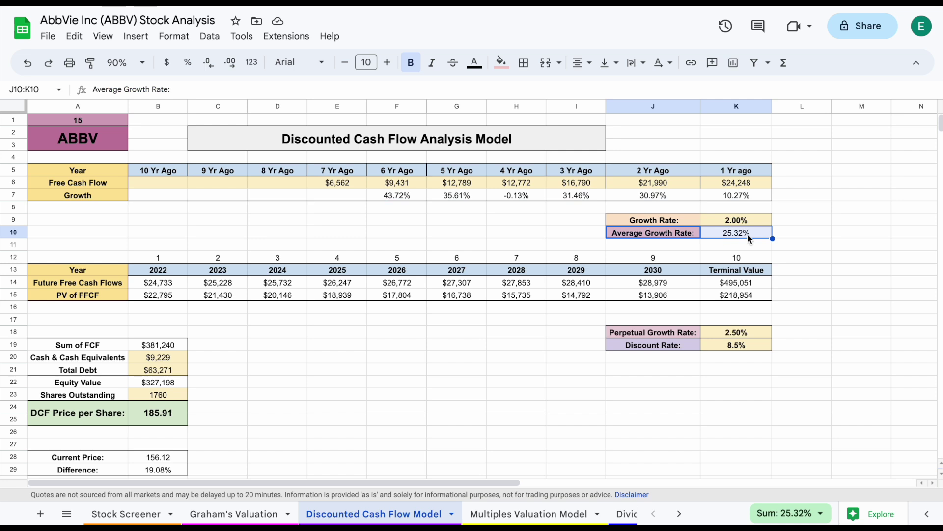
{"action": "left_click", "coordinate": [757, 235]}
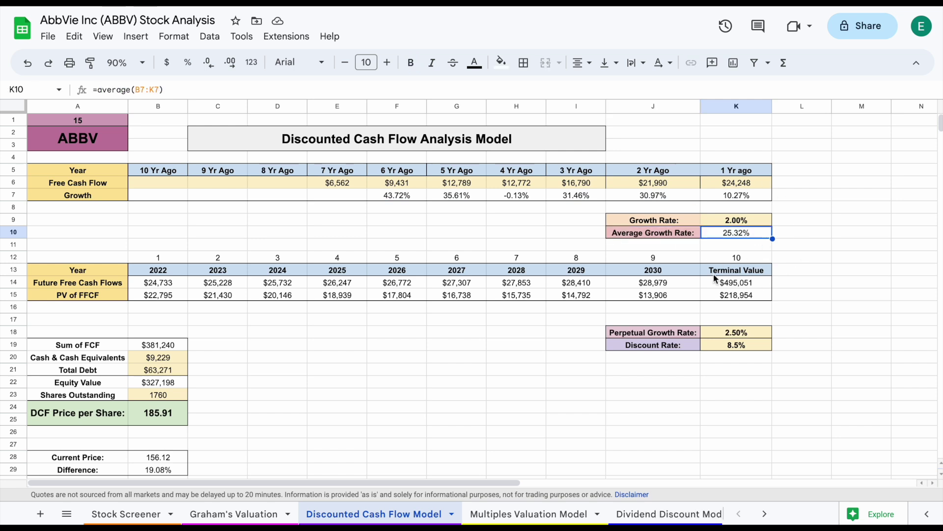
{"action": "left_click_drag", "start_coordinate": [671, 220], "coordinate": [716, 219]}
{"action": "left_click", "coordinate": [754, 220]}
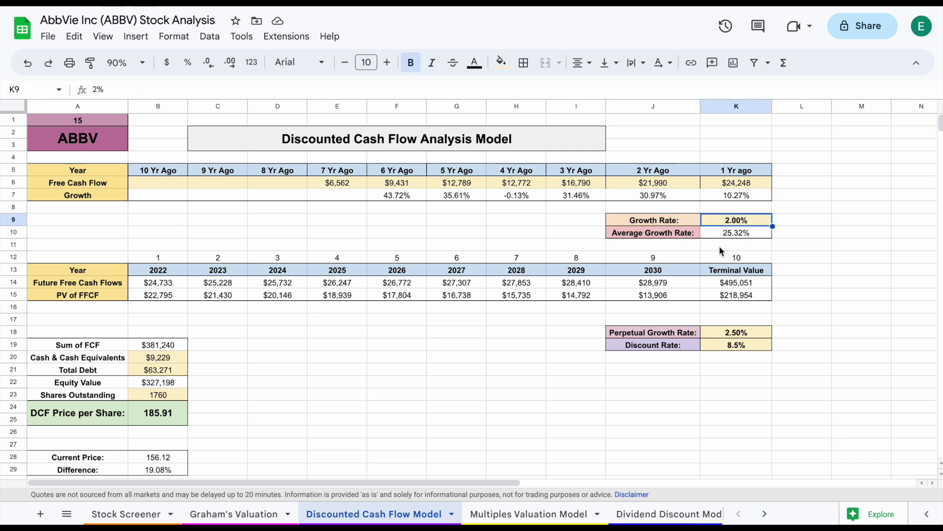
{"action": "left_click_drag", "start_coordinate": [684, 233], "coordinate": [724, 234]}
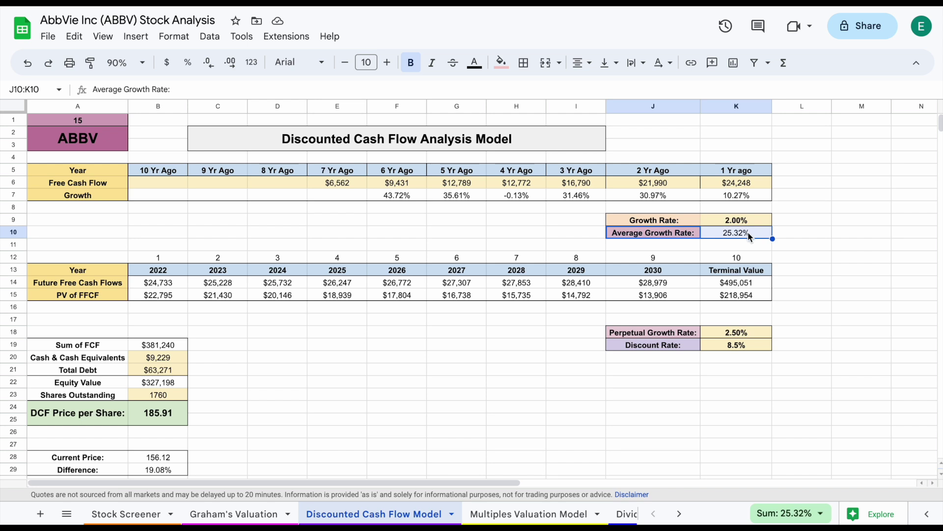
{"action": "left_click", "coordinate": [748, 231]}
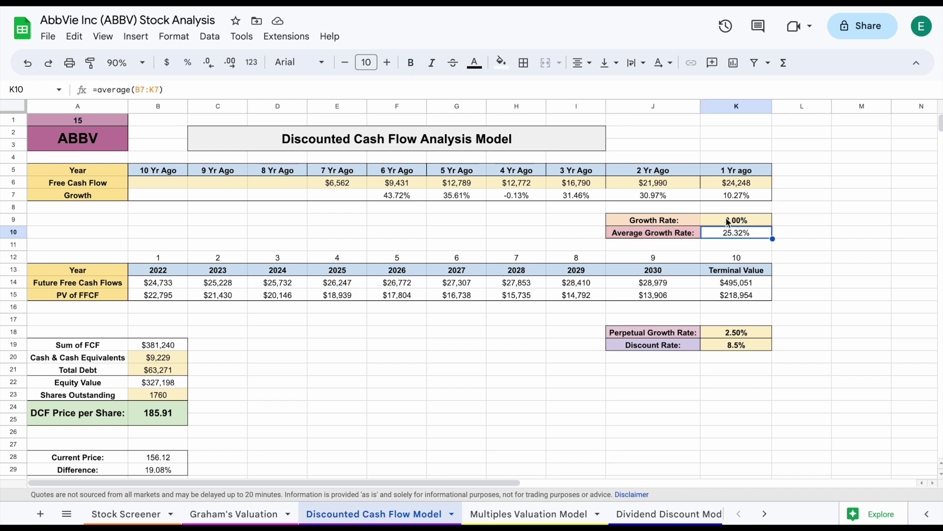
{"action": "left_click", "coordinate": [739, 221]}
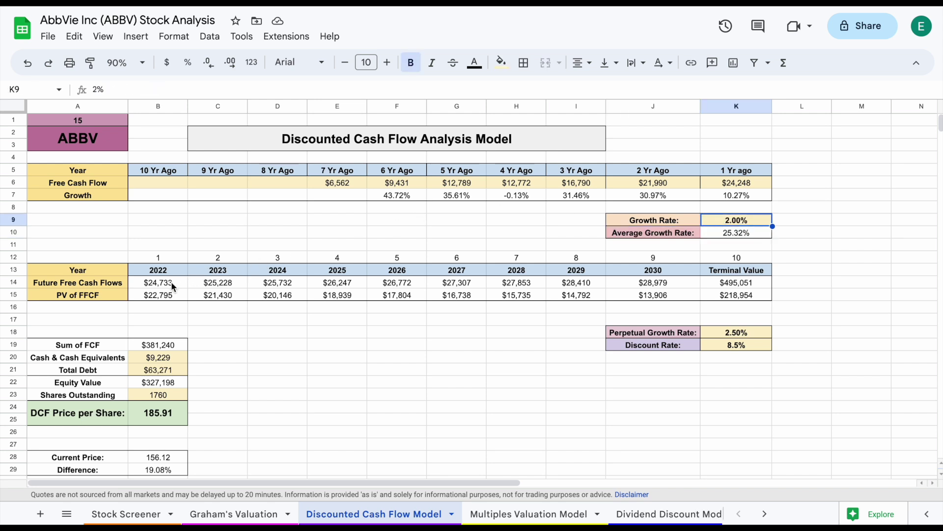
{"action": "left_click_drag", "start_coordinate": [173, 286], "coordinate": [650, 285]}
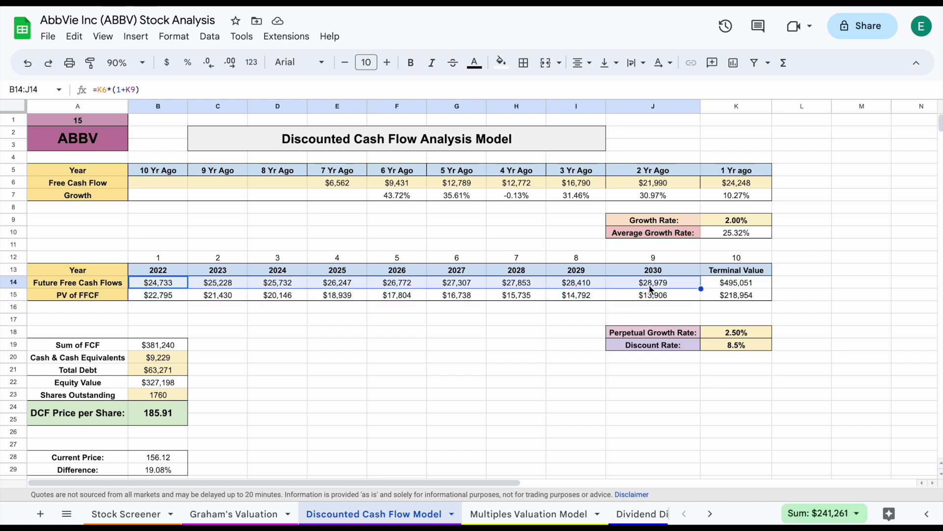
Inspect the terminal value, 2030 cash flow projection, present value and cash flow sum formulas
{"action": "left_click", "coordinate": [744, 284]}
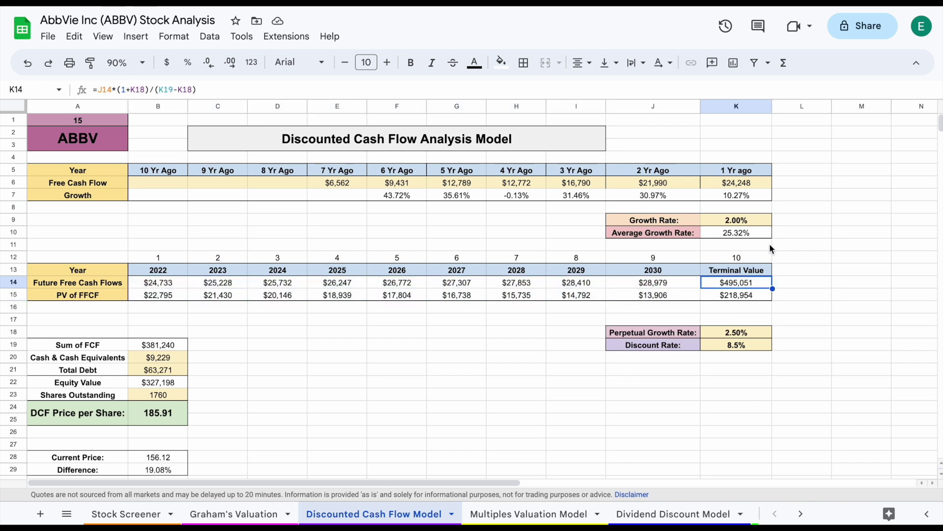
{"action": "left_click", "coordinate": [664, 288]}
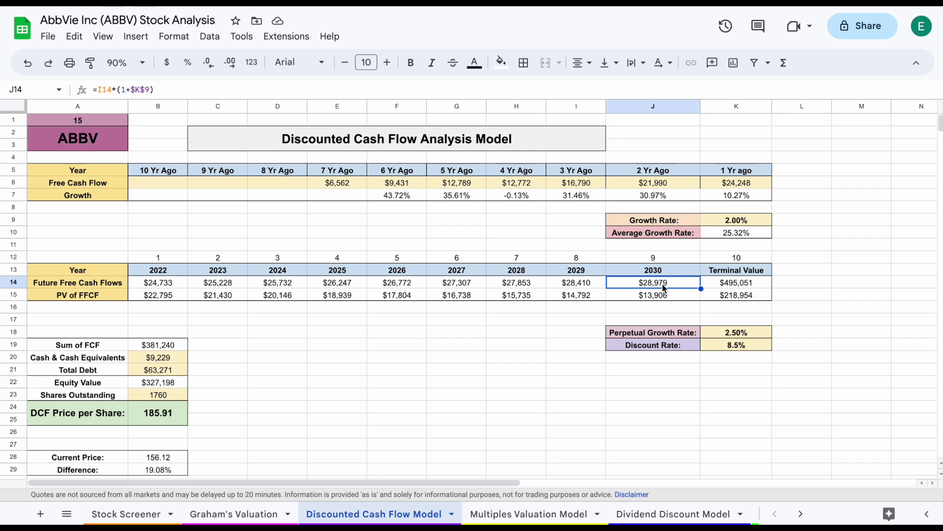
{"action": "left_click", "coordinate": [174, 297]}
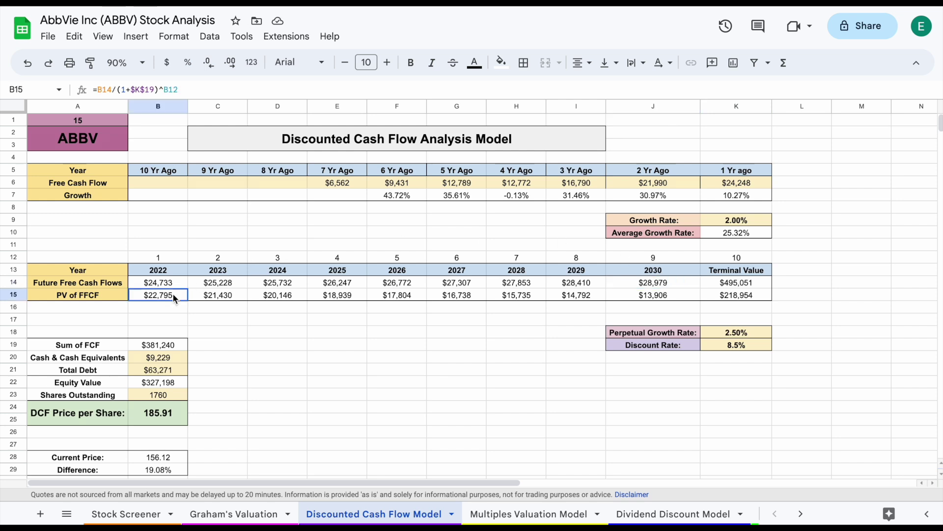
{"action": "left_click_drag", "start_coordinate": [174, 297], "coordinate": [711, 301]}
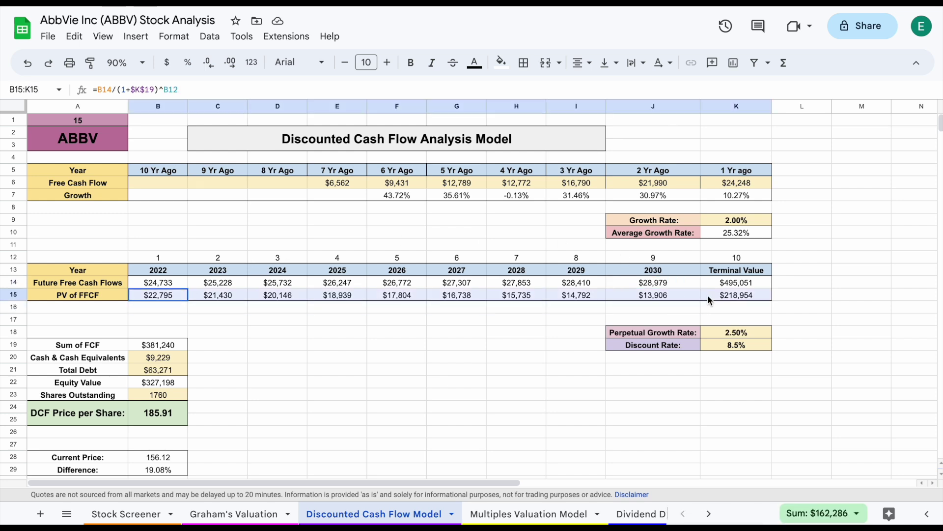
{"action": "left_click", "coordinate": [186, 346]}
Check cash of $9,229, debt of $63,271, and the equity value and DCF price formulas
{"action": "left_click", "coordinate": [178, 359]}
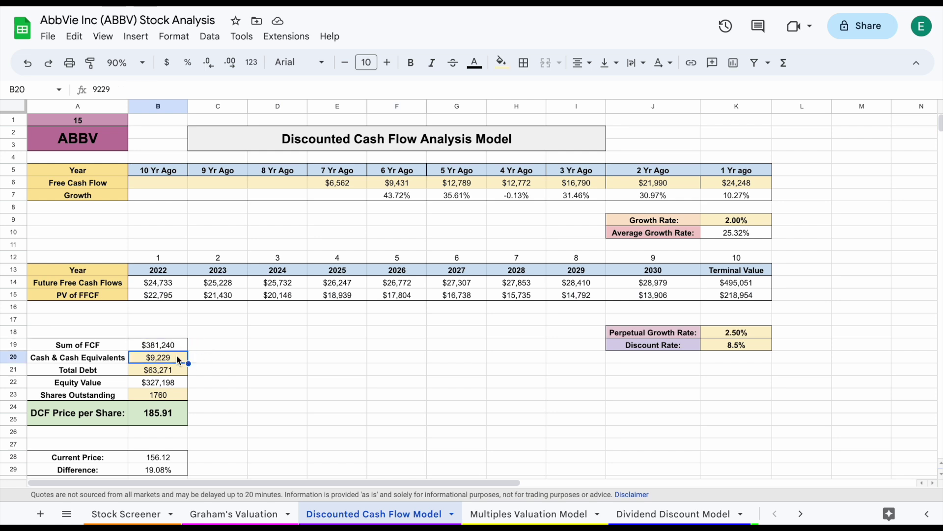
{"action": "left_click", "coordinate": [181, 373]}
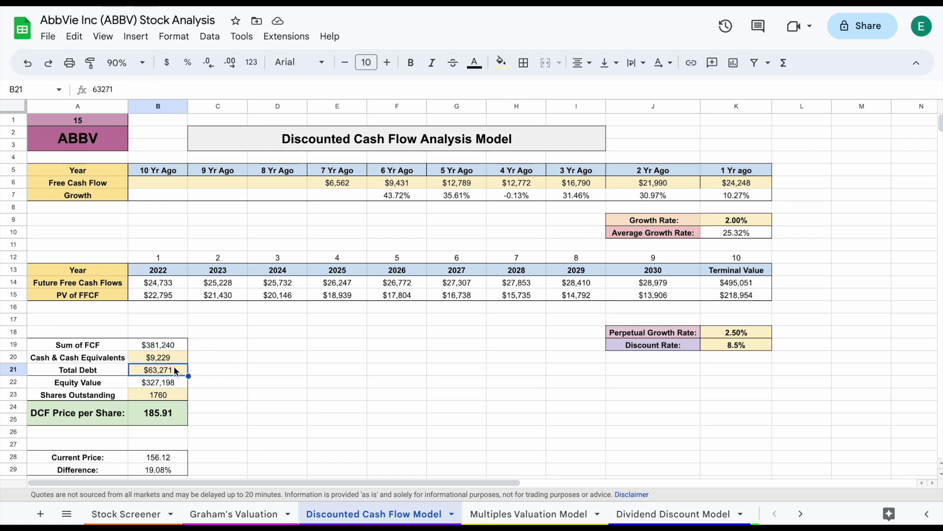
{"action": "left_click_drag", "start_coordinate": [113, 379], "coordinate": [152, 379]}
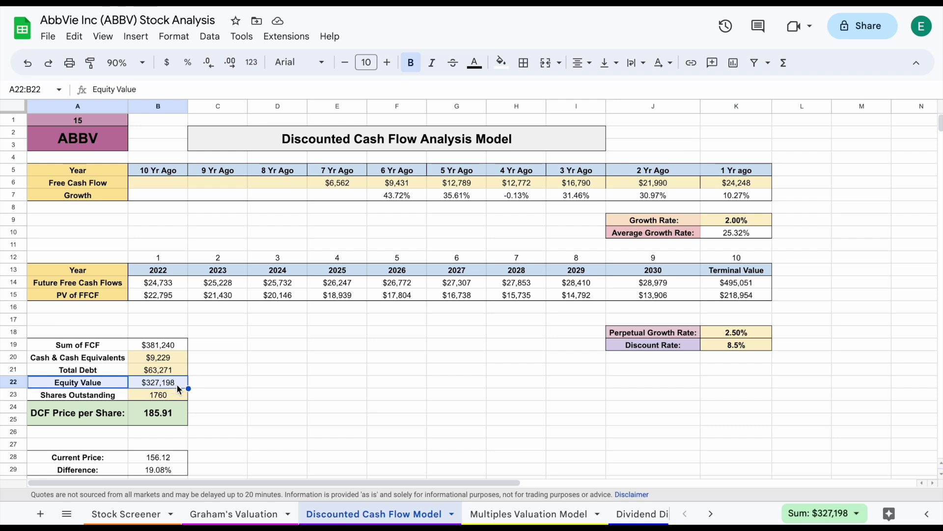
{"action": "left_click", "coordinate": [176, 384]}
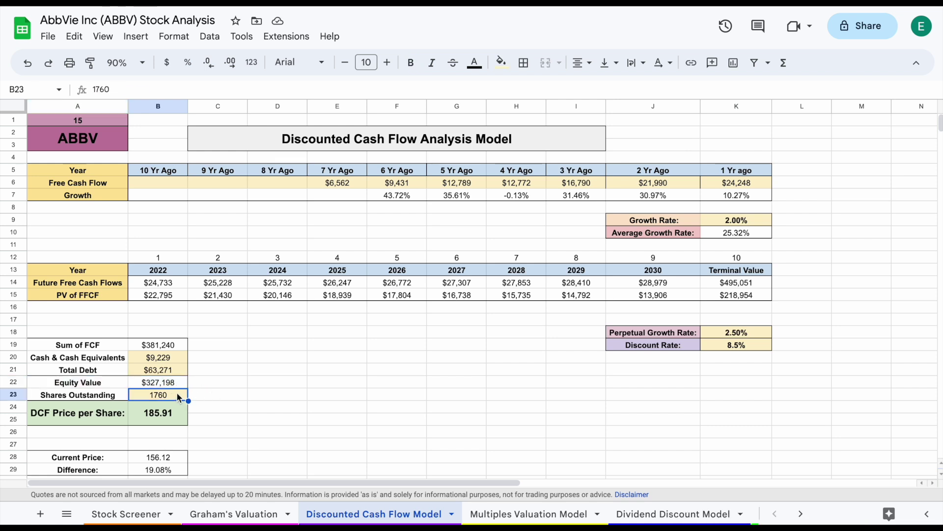
{"action": "left_click", "coordinate": [169, 419]}
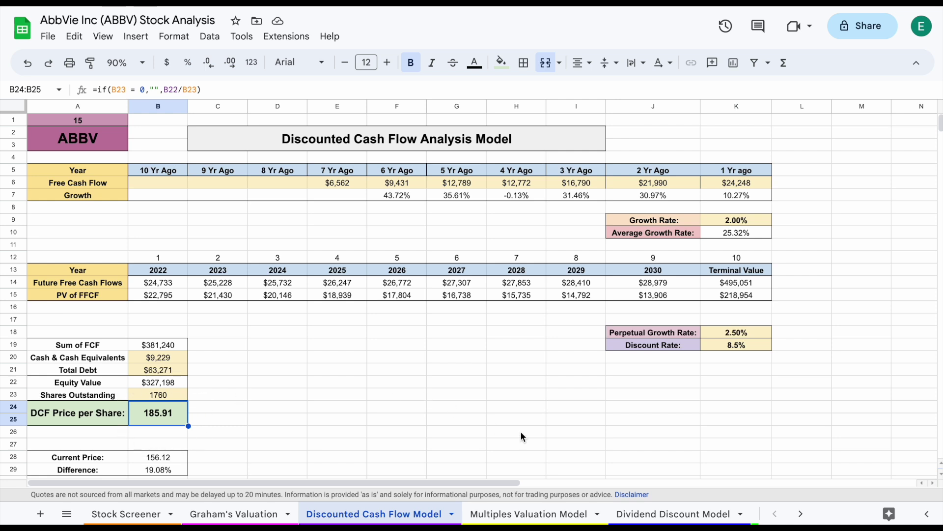
{"action": "left_click", "coordinate": [537, 508]}
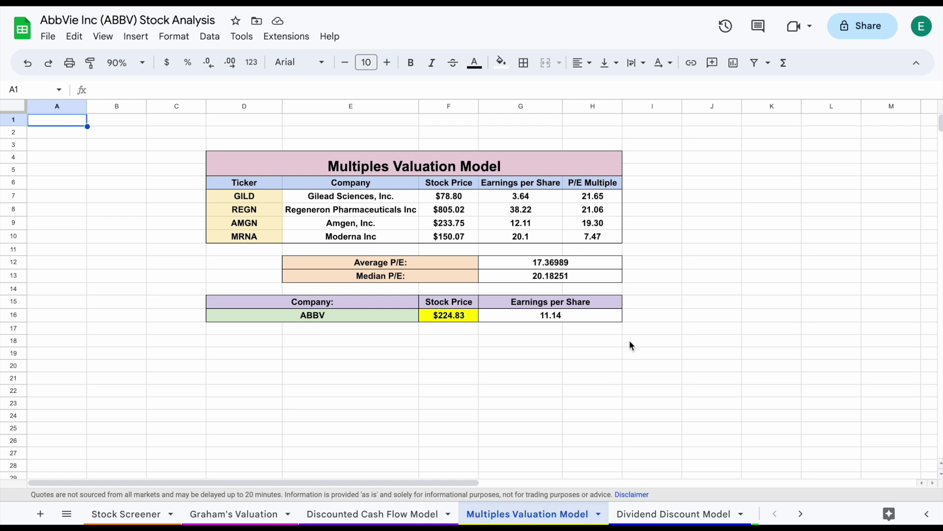
Check the ABBV name source and select the peers' tickers, prices, EPS and P/E multiples
{"action": "left_click", "coordinate": [695, 238]}
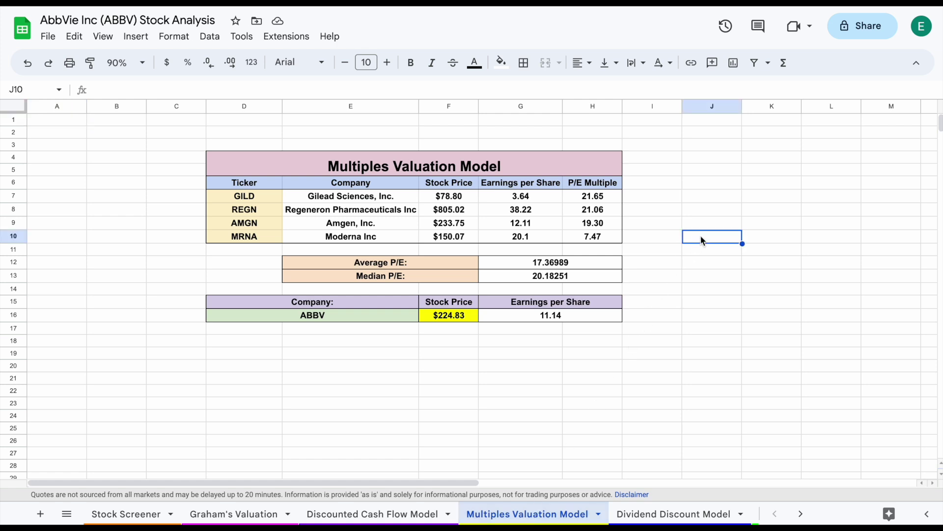
{"action": "left_click", "coordinate": [346, 321]}
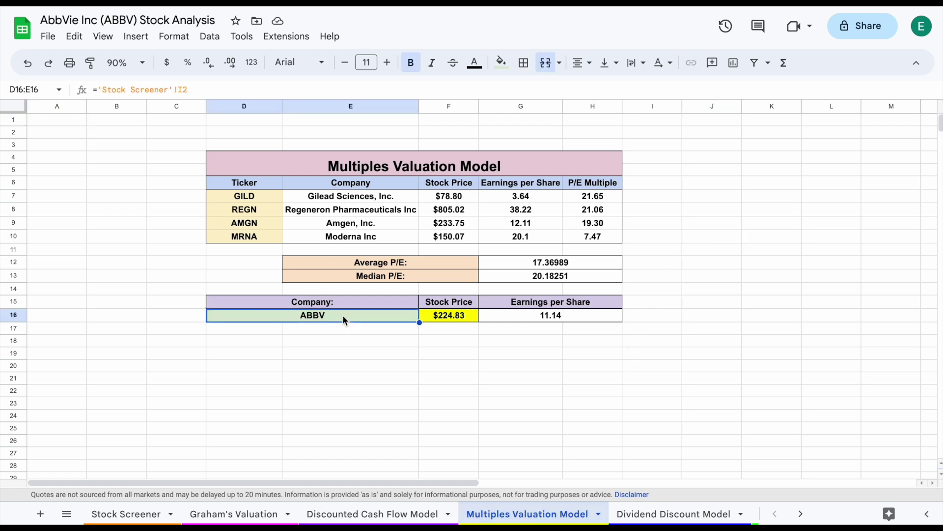
{"action": "left_click_drag", "start_coordinate": [264, 196], "coordinate": [263, 237]}
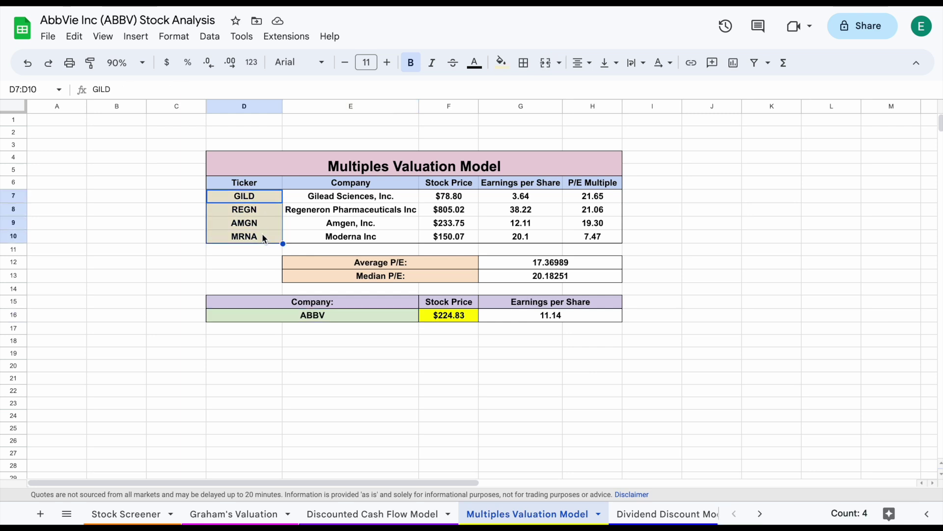
{"action": "left_click_drag", "start_coordinate": [609, 196], "coordinate": [608, 240]}
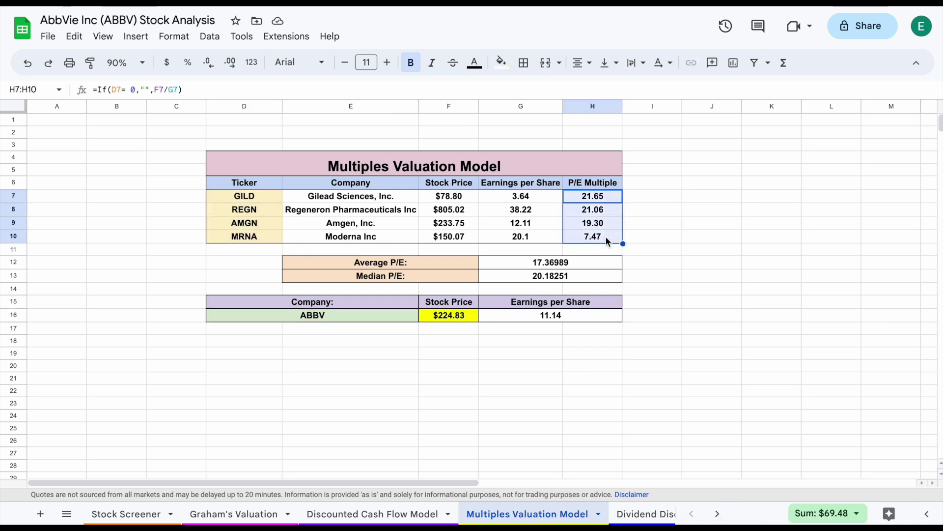
{"action": "left_click_drag", "start_coordinate": [471, 202], "coordinate": [468, 240]}
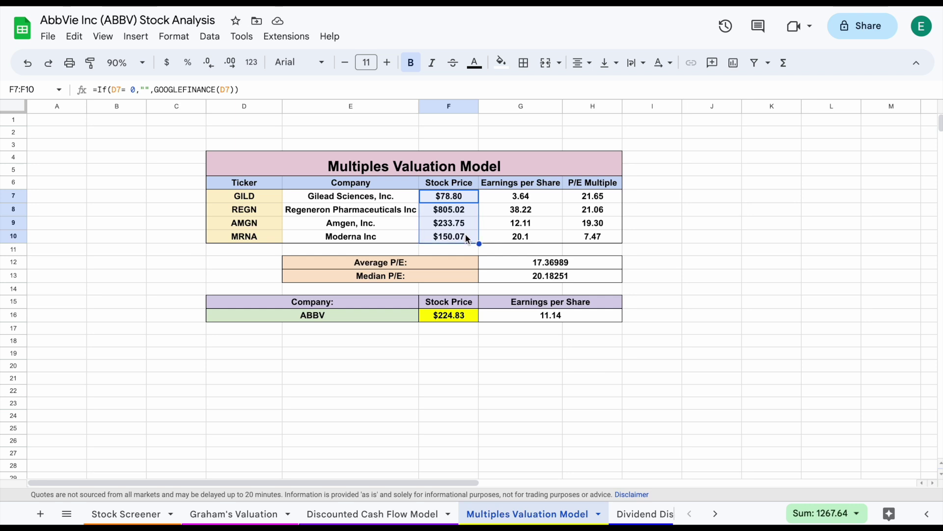
{"action": "left_click_drag", "start_coordinate": [547, 197], "coordinate": [540, 232]}
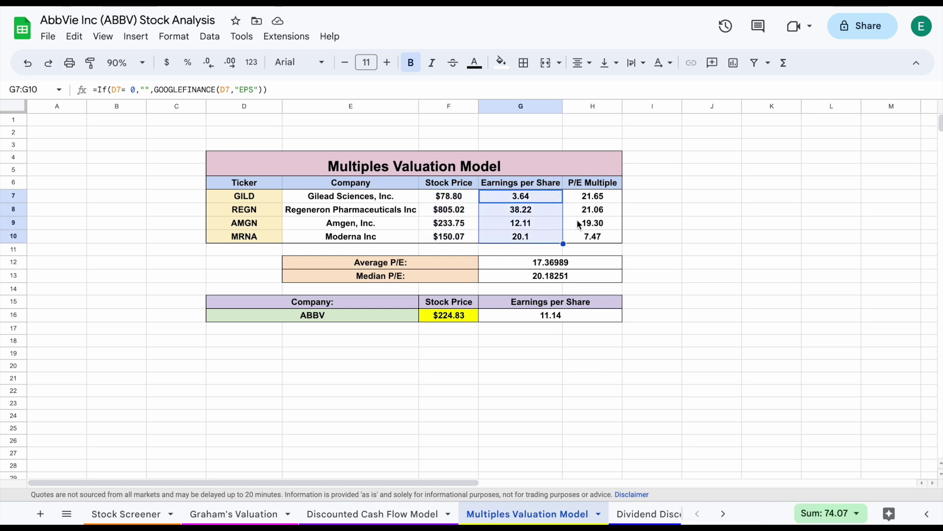
{"action": "left_click_drag", "start_coordinate": [601, 196], "coordinate": [604, 238]}
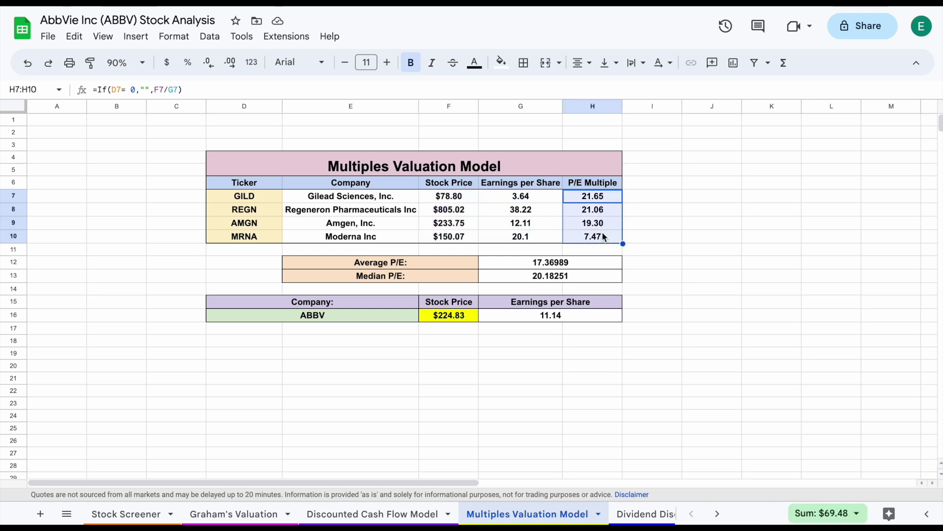
Inspect the Average P/E formula and ABBV's 11.14 EPS and stock price formulas
{"action": "left_click", "coordinate": [462, 265]}
{"action": "left_click", "coordinate": [507, 264]}
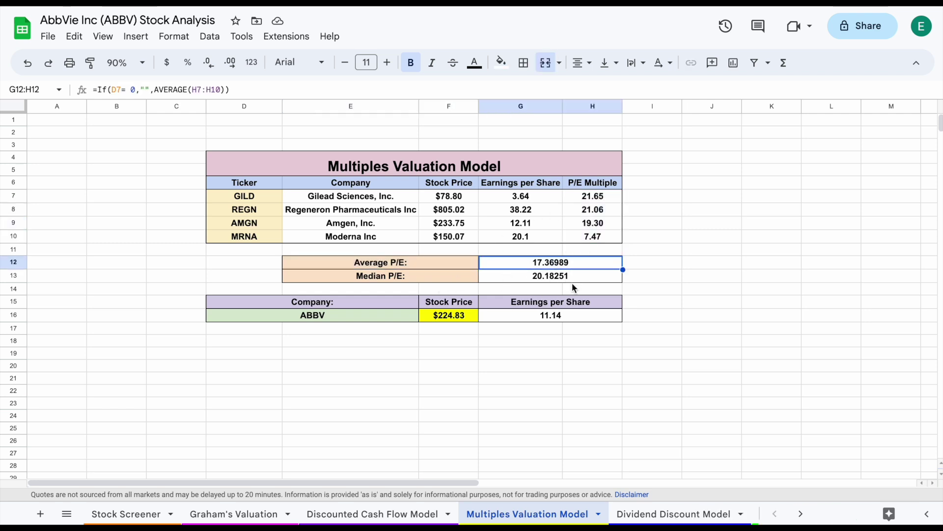
{"action": "left_click", "coordinate": [576, 323]}
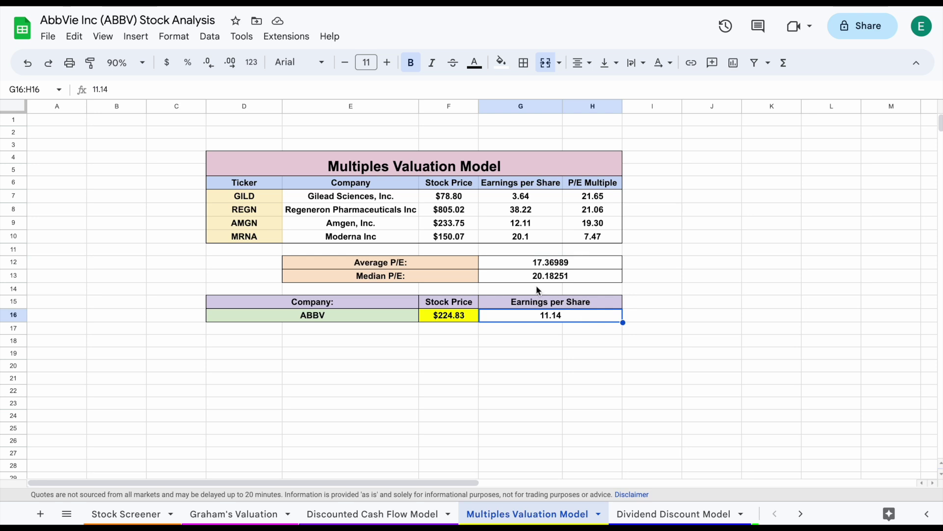
{"action": "left_click", "coordinate": [466, 315]}
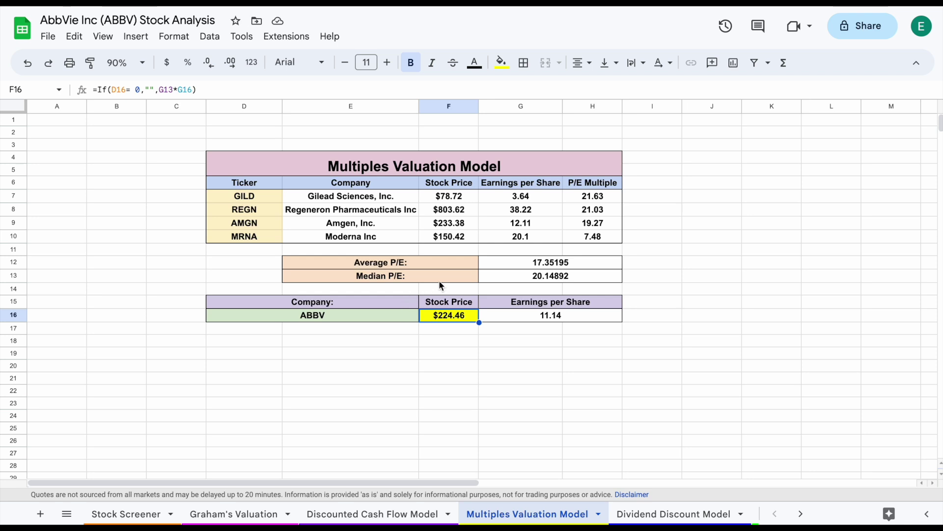
{"action": "left_click", "coordinate": [369, 320]}
{"action": "left_click_drag", "start_coordinate": [266, 196], "coordinate": [266, 232]}
{"action": "left_click", "coordinate": [373, 320]}
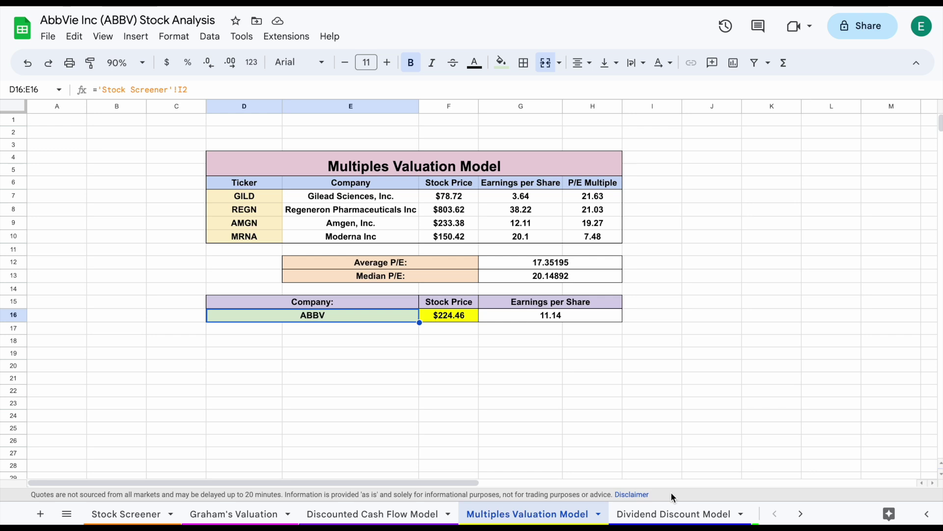
{"action": "left_click", "coordinate": [673, 512]}
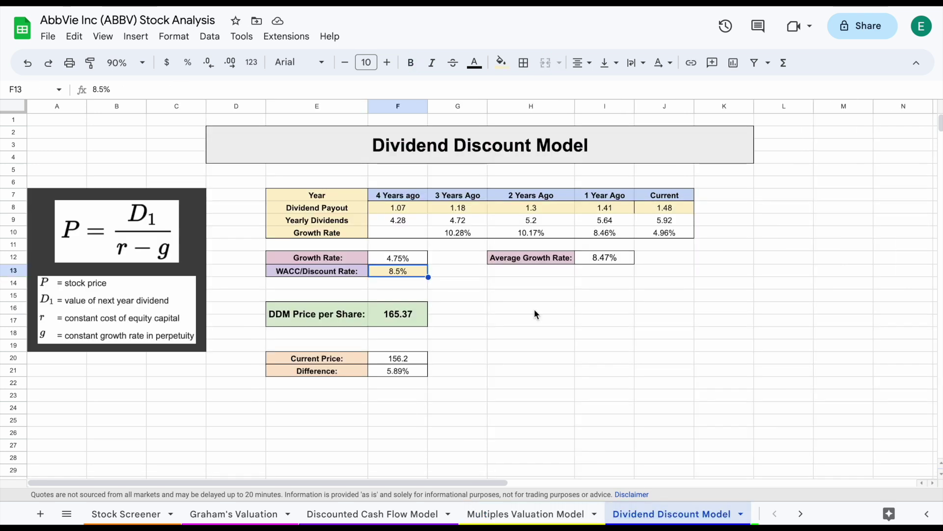
Select the yearly dividend payouts and inspect each year's dividend growth rate formula
{"action": "left_click", "coordinate": [606, 313]}
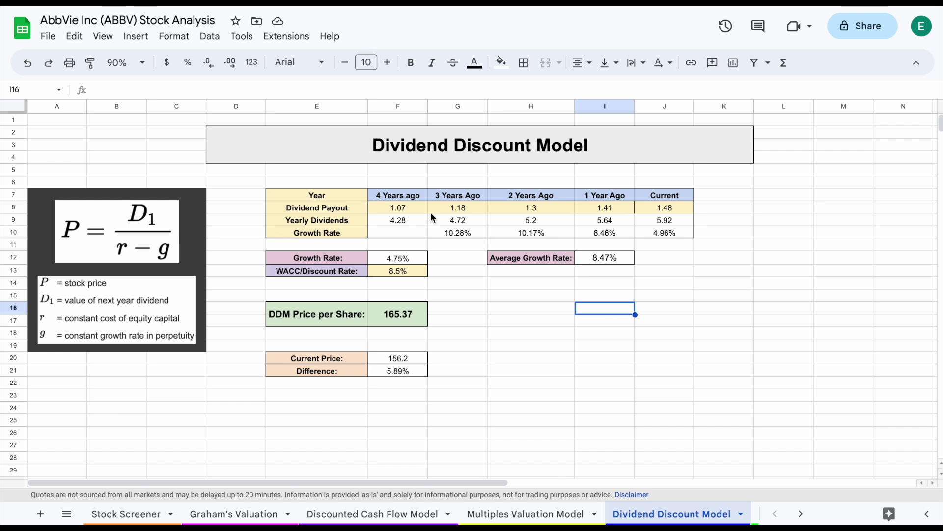
{"action": "left_click_drag", "start_coordinate": [403, 205], "coordinate": [644, 208]}
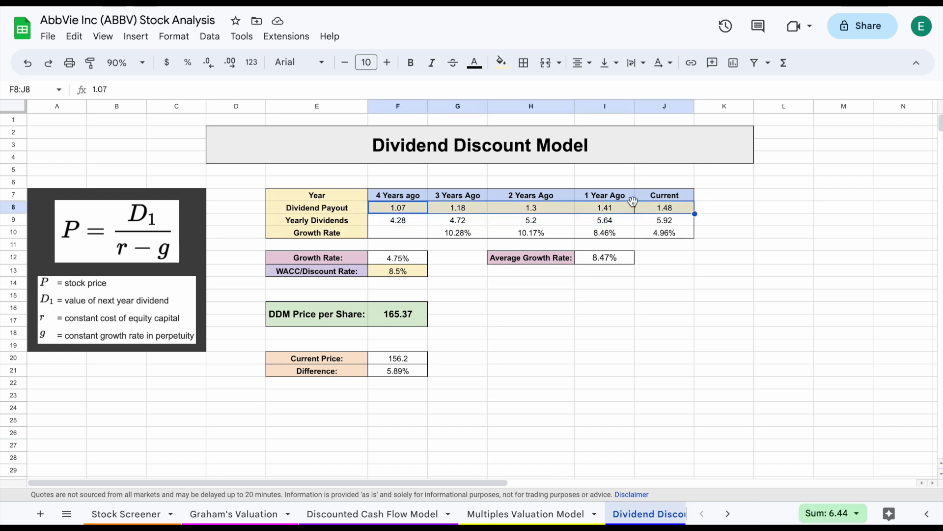
{"action": "left_click_drag", "start_coordinate": [406, 221], "coordinate": [653, 227]}
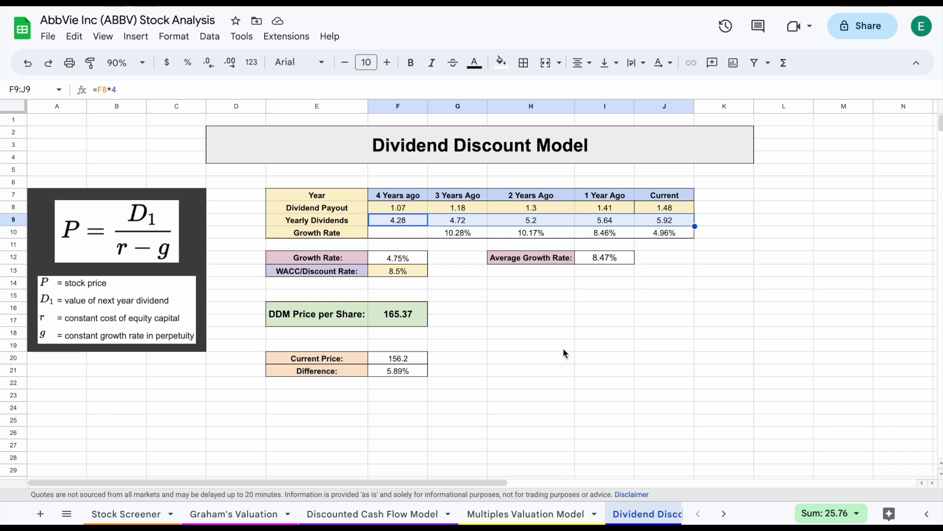
{"action": "left_click", "coordinate": [473, 237]}
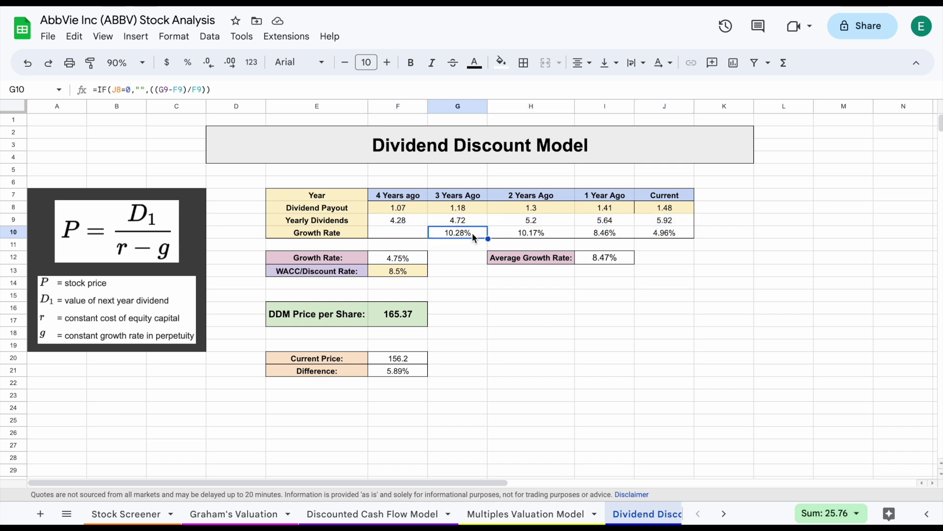
{"action": "left_click", "coordinate": [554, 235]}
{"action": "left_click", "coordinate": [620, 234]}
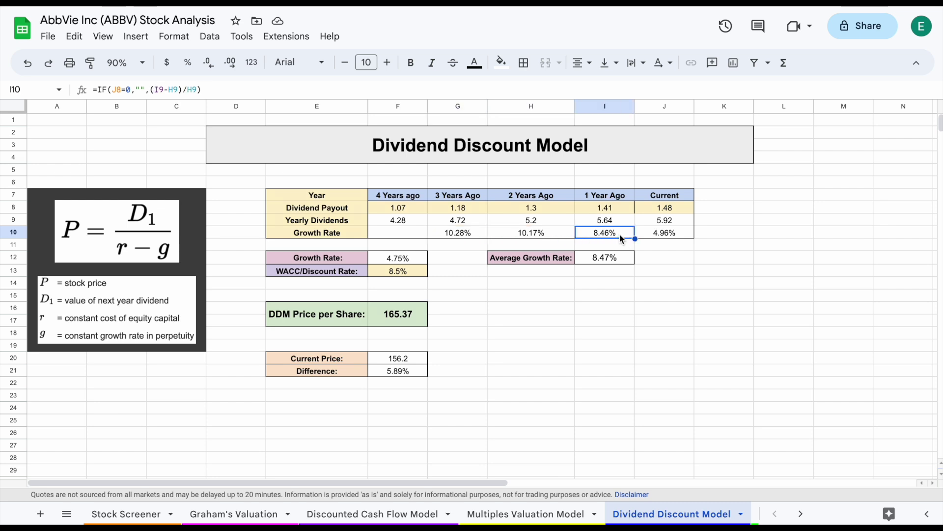
{"action": "left_click", "coordinate": [687, 231]}
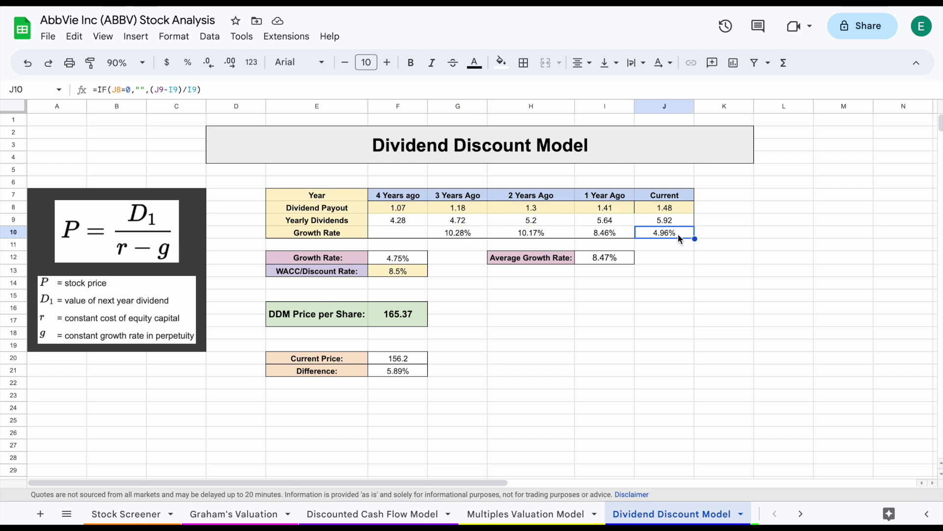
Inspect the 8.47% average growth rate formula and the 4.75% growth rate input
{"action": "left_click_drag", "start_coordinate": [552, 259], "coordinate": [593, 266]}
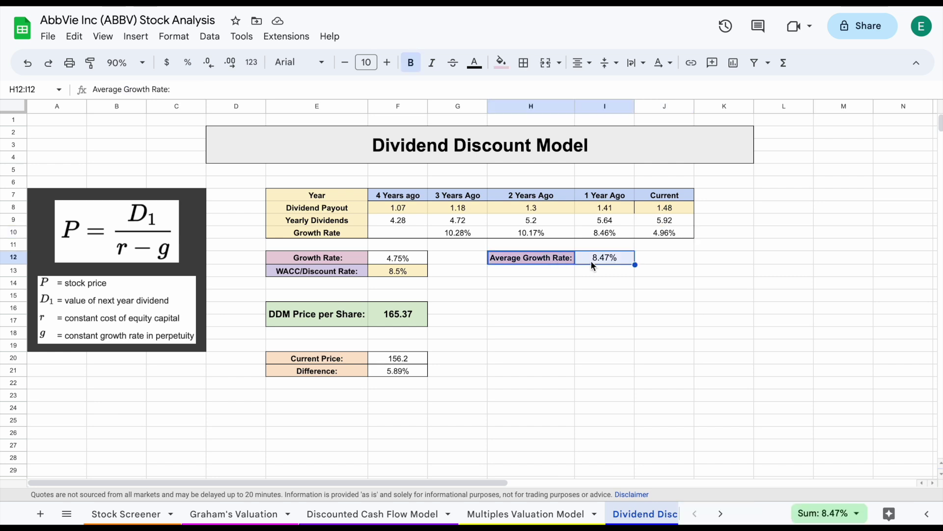
{"action": "left_click", "coordinate": [627, 260]}
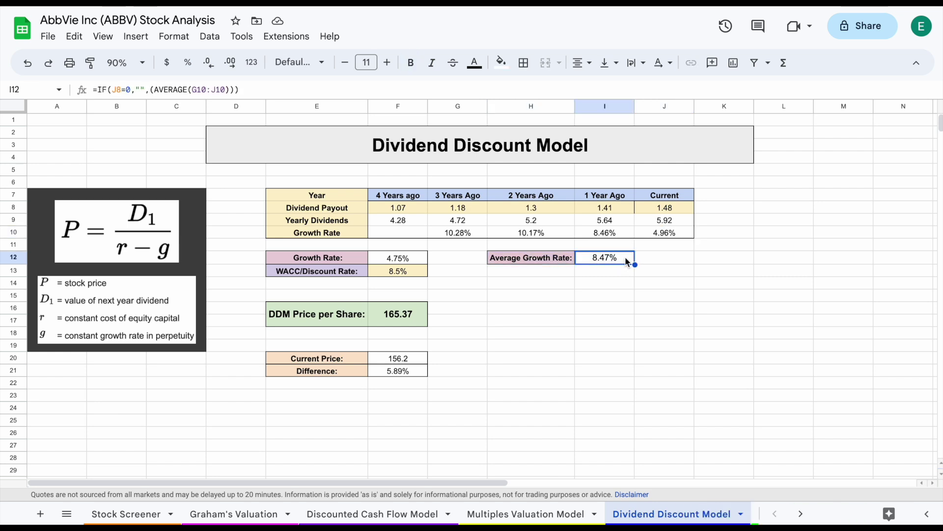
{"action": "left_click_drag", "start_coordinate": [350, 256], "coordinate": [381, 256]}
{"action": "left_click", "coordinate": [415, 259]}
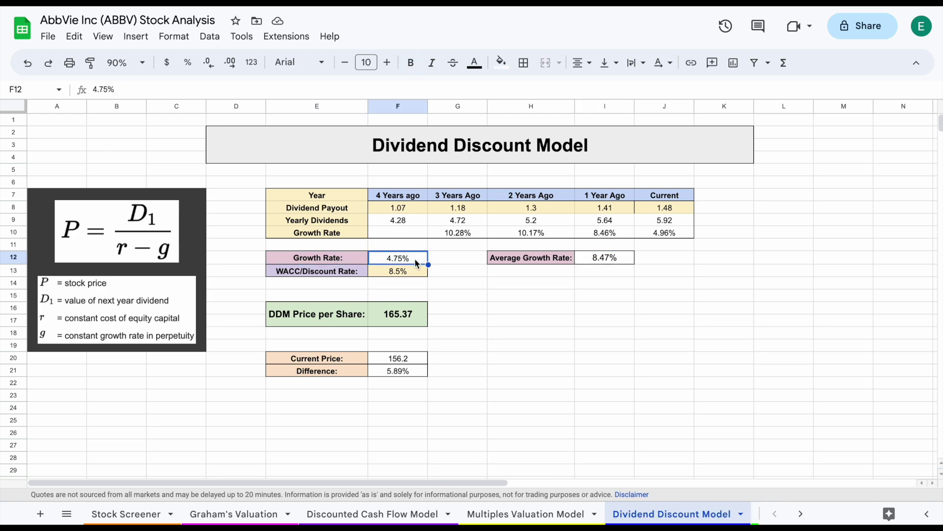
Compare the Stock Screener's payout ratio with the DCF model's 2% growth rate
{"action": "left_click", "coordinate": [132, 514]}
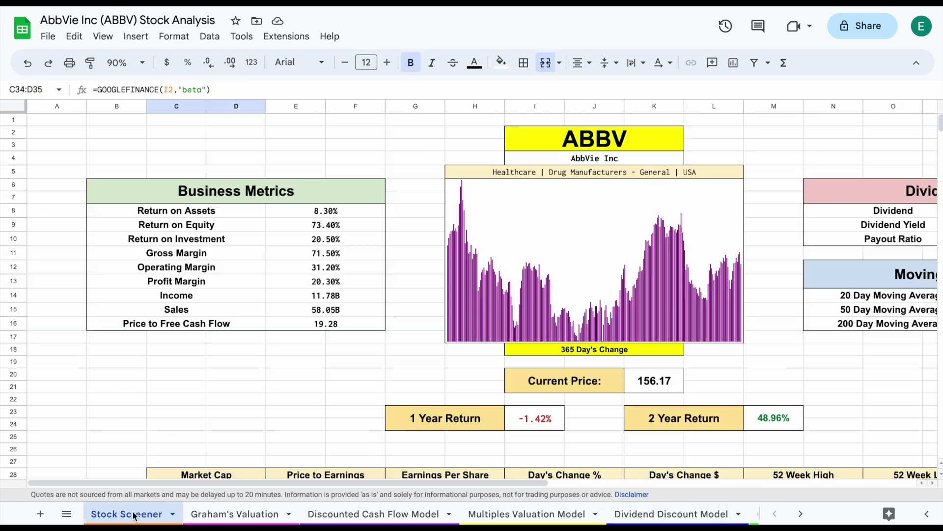
{"action": "scroll", "coordinate": [462, 344], "scroll_direction": "right", "scroll_amount": 5}
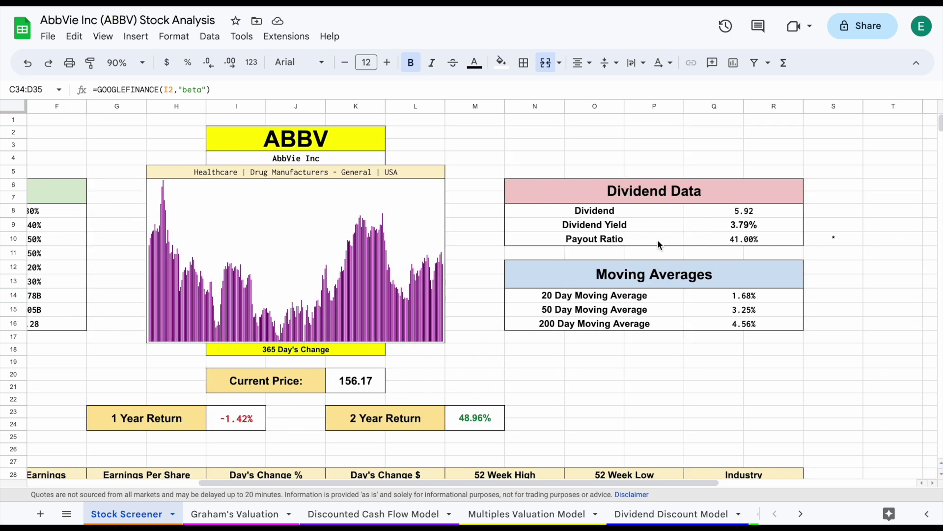
{"action": "left_click_drag", "start_coordinate": [659, 244], "coordinate": [697, 243]}
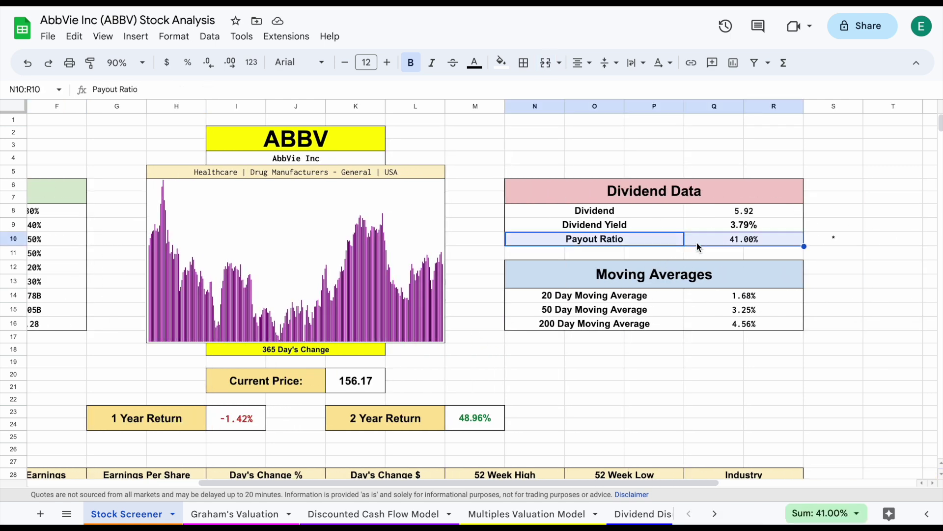
{"action": "left_click", "coordinate": [390, 512]}
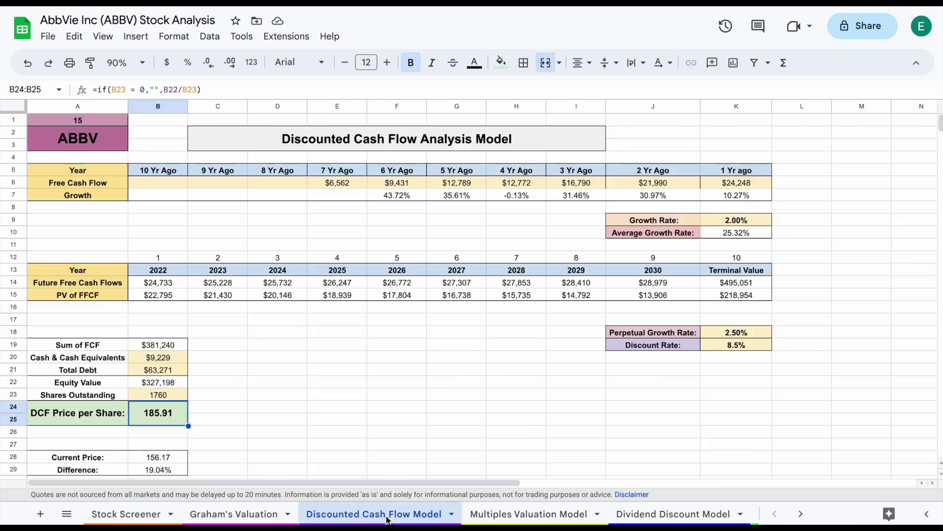
{"action": "left_click_drag", "start_coordinate": [692, 219], "coordinate": [748, 222]}
{"action": "left_click", "coordinate": [748, 221]}
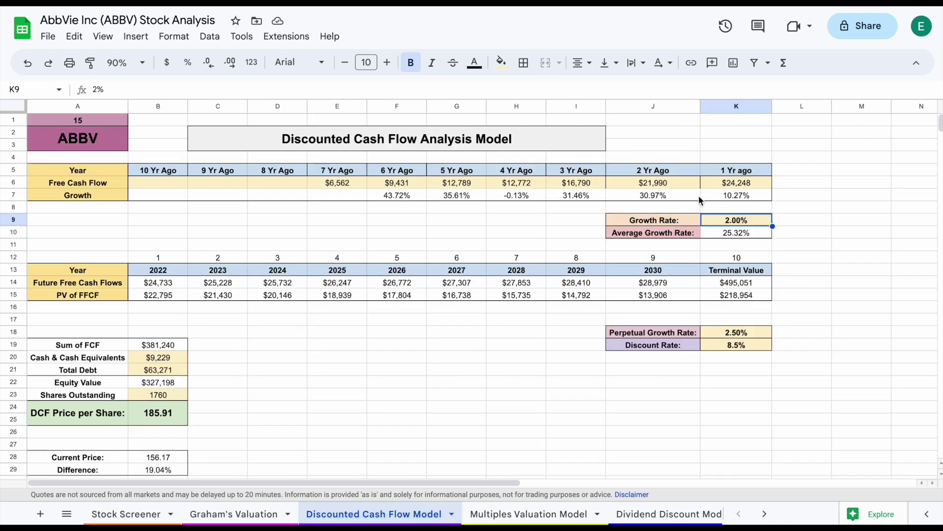
In the Dividend Discount Model, check the 4.75% growth rate and 8.5% discount rate inputs
{"action": "left_click", "coordinate": [668, 513]}
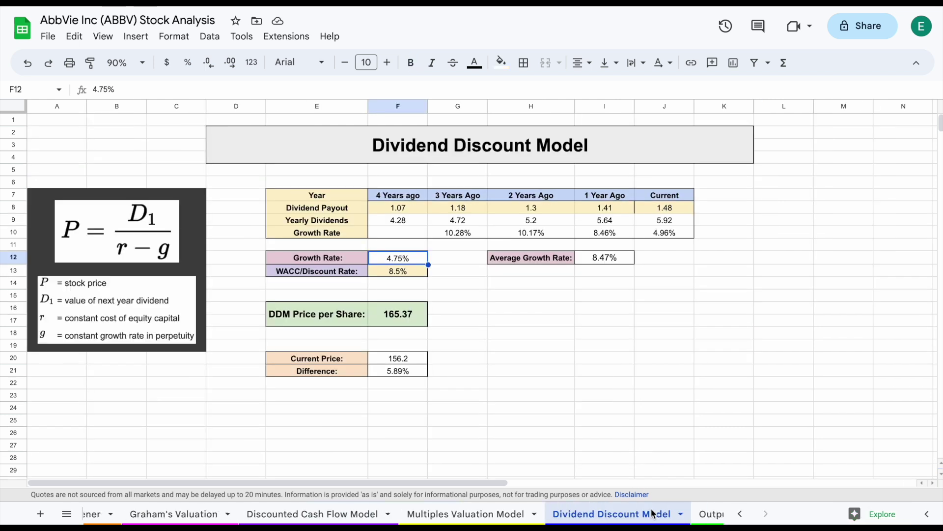
{"action": "left_click_drag", "start_coordinate": [351, 258], "coordinate": [392, 263]}
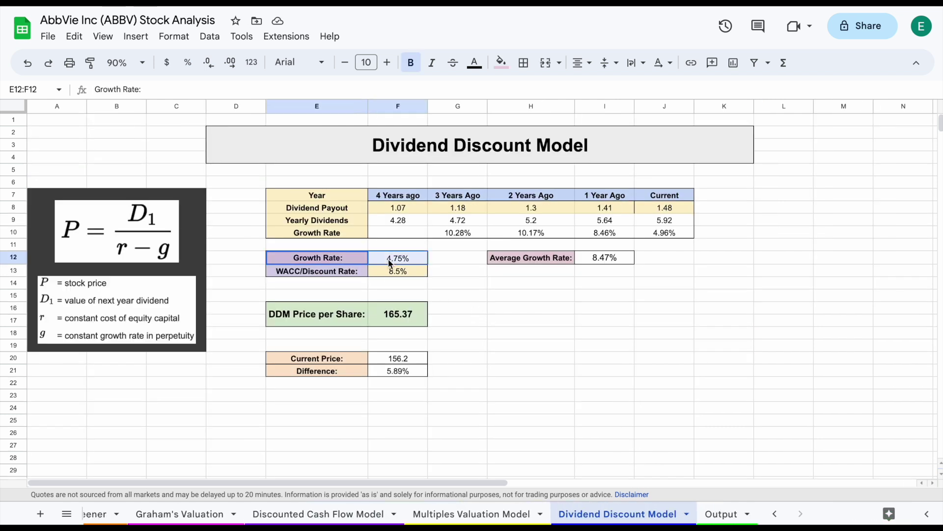
{"action": "left_click", "coordinate": [422, 261]}
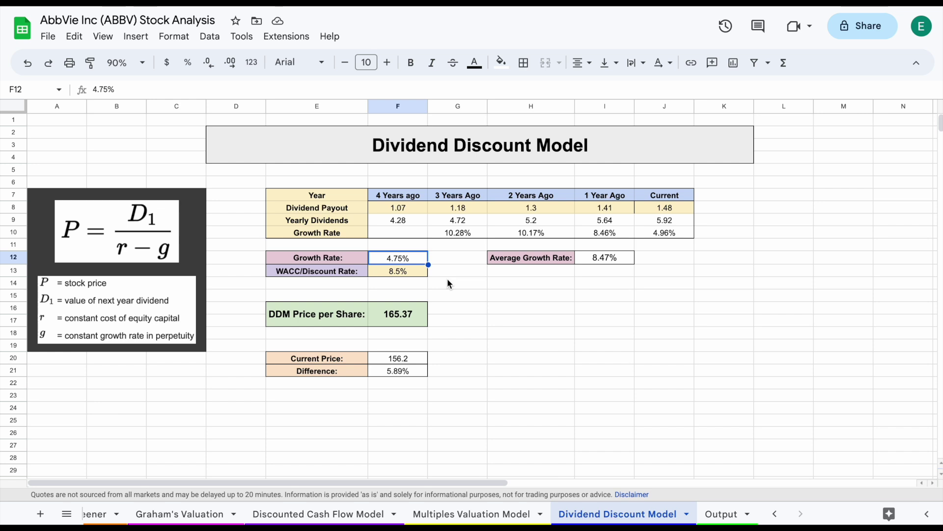
{"action": "left_click_drag", "start_coordinate": [350, 268], "coordinate": [414, 272]}
{"action": "left_click", "coordinate": [414, 272]}
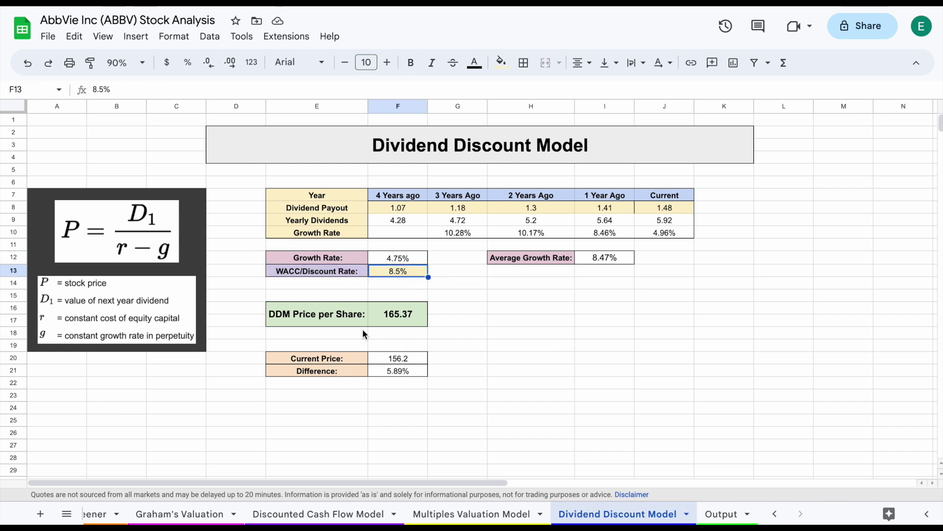
Inspect the DDM price-per-share formula and the live current price lookup
{"action": "left_click", "coordinate": [349, 323]}
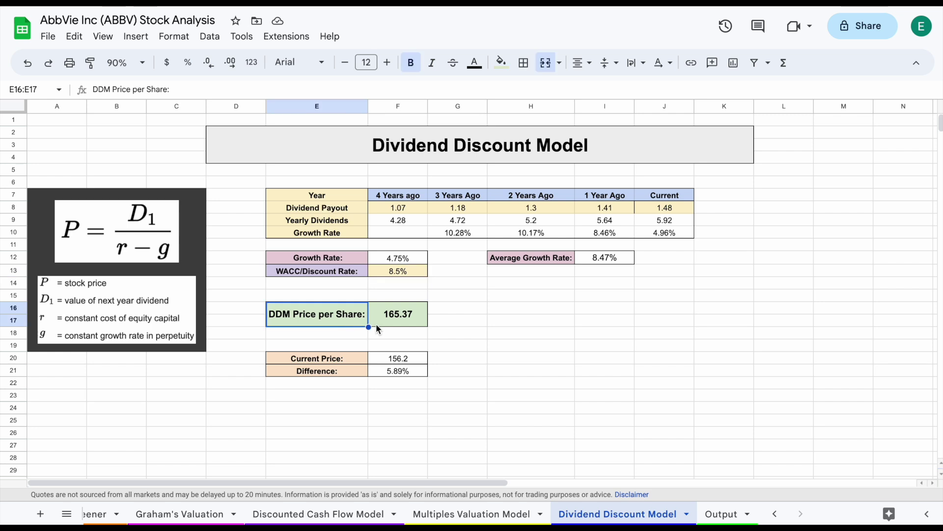
{"action": "left_click", "coordinate": [397, 322]}
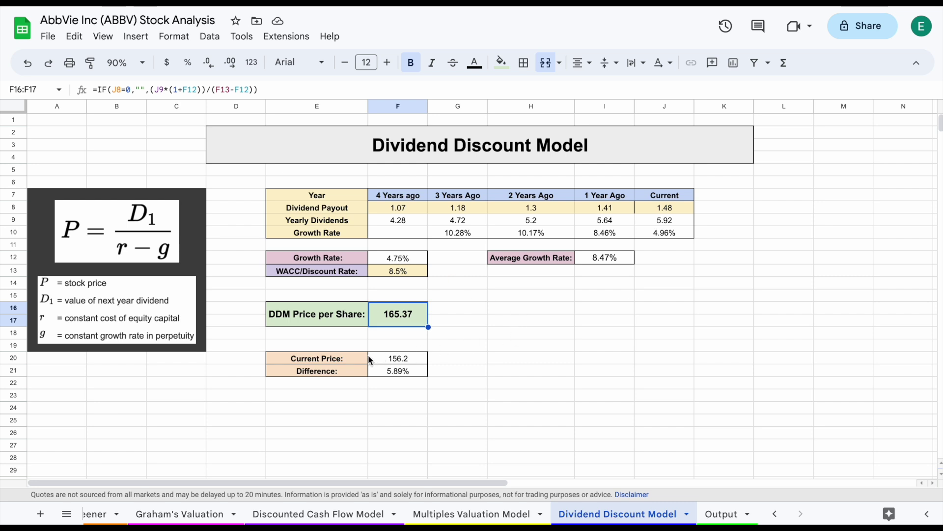
{"action": "left_click_drag", "start_coordinate": [363, 355], "coordinate": [408, 358]}
{"action": "left_click", "coordinate": [421, 358]}
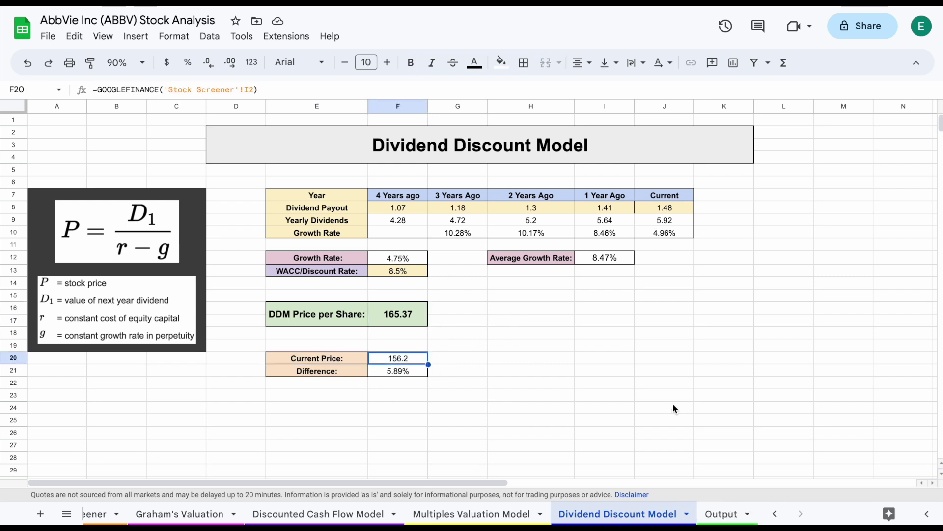
{"action": "left_click", "coordinate": [721, 513]}
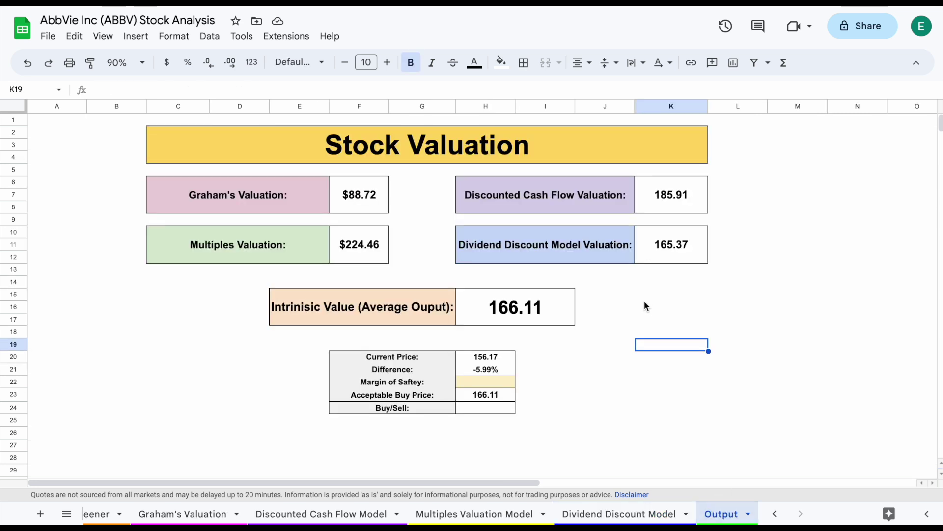
{"action": "left_click", "coordinate": [296, 208]}
{"action": "left_click_drag", "start_coordinate": [296, 207], "coordinate": [349, 205]}
{"action": "left_click", "coordinate": [349, 205]}
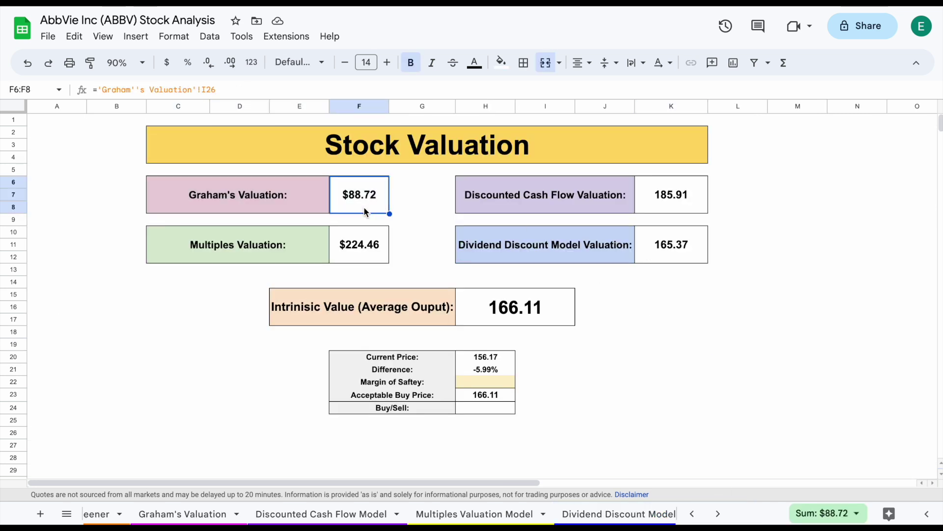
{"action": "left_click", "coordinate": [295, 251]}
{"action": "left_click_drag", "start_coordinate": [295, 252], "coordinate": [354, 250]}
{"action": "left_click", "coordinate": [354, 250]}
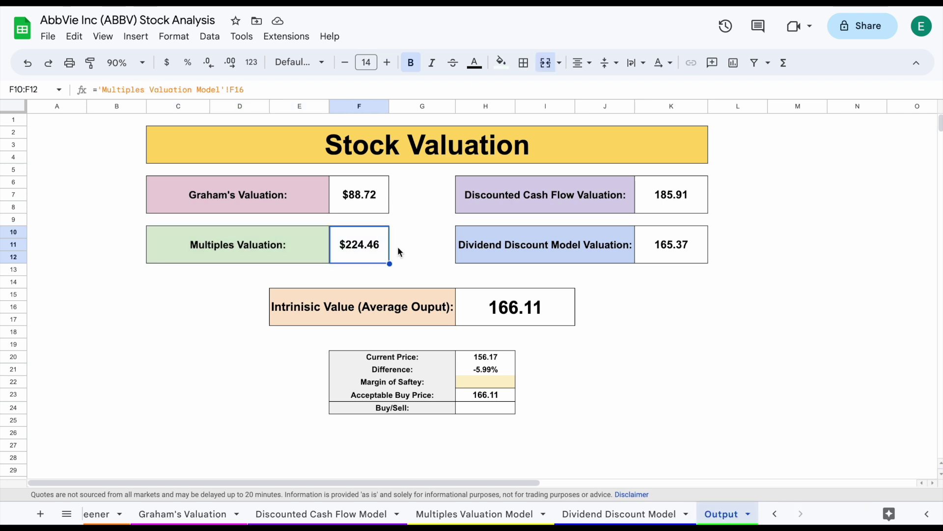
{"action": "left_click_drag", "start_coordinate": [581, 201], "coordinate": [649, 199]}
{"action": "left_click", "coordinate": [667, 202]}
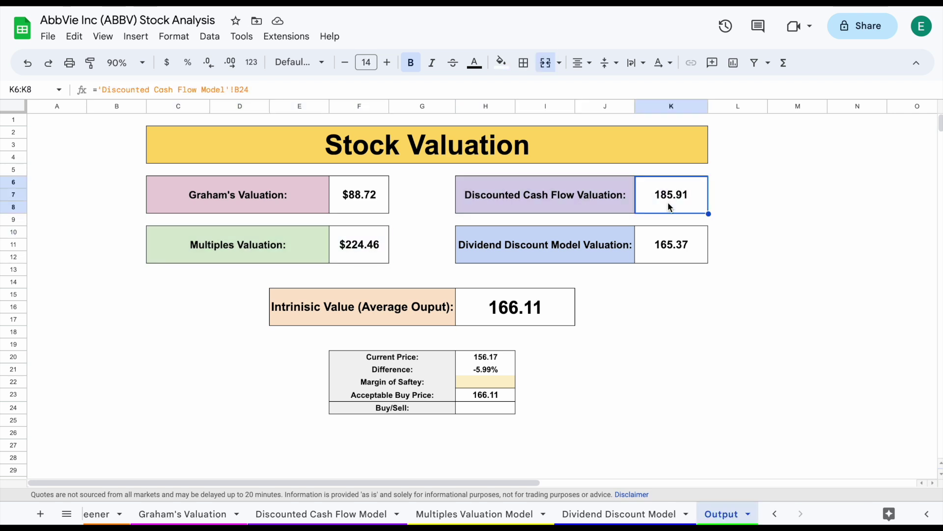
{"action": "left_click", "coordinate": [576, 252]}
{"action": "left_click_drag", "start_coordinate": [576, 253], "coordinate": [653, 253]}
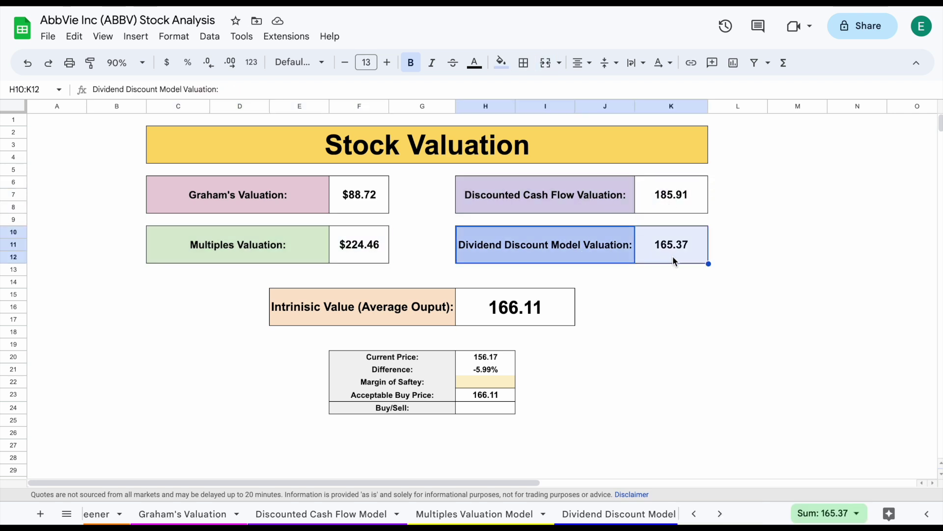
{"action": "left_click", "coordinate": [682, 260]}
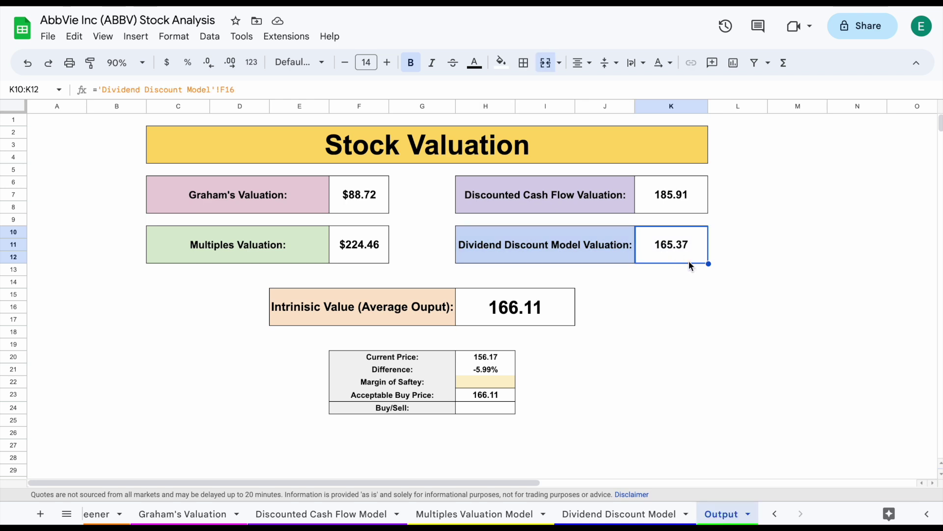
{"action": "left_click", "coordinate": [428, 320]}
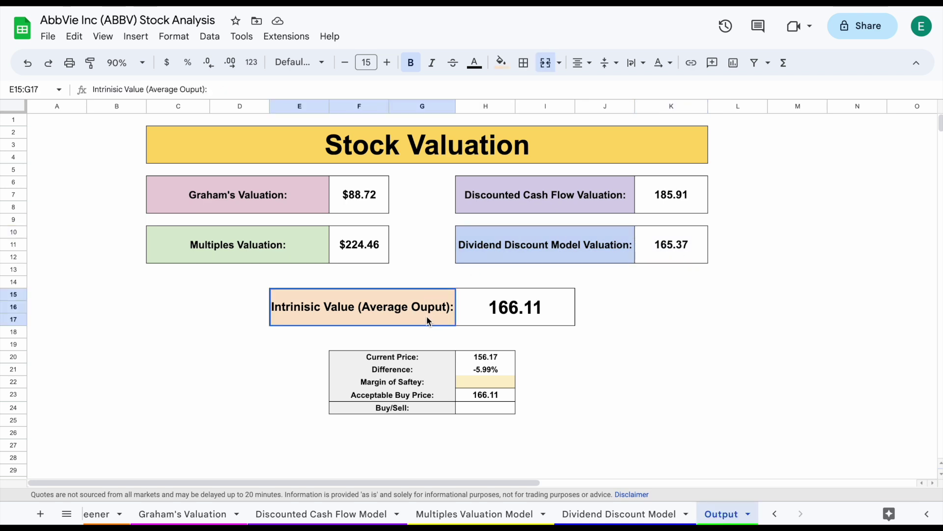
{"action": "left_click", "coordinate": [506, 324]}
{"action": "left_click", "coordinate": [775, 513]}
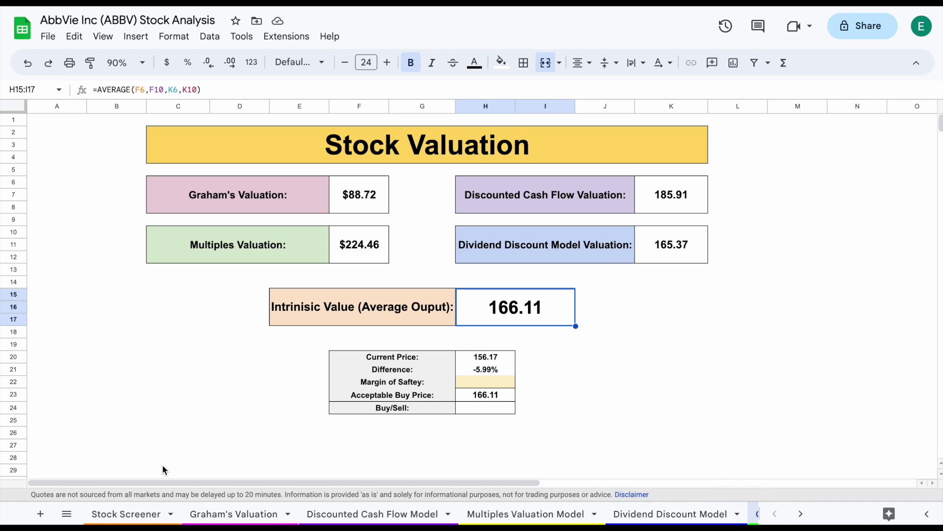
{"action": "left_click", "coordinate": [123, 514]}
{"action": "scroll", "coordinate": [406, 432], "scroll_direction": "down", "scroll_amount": 3}
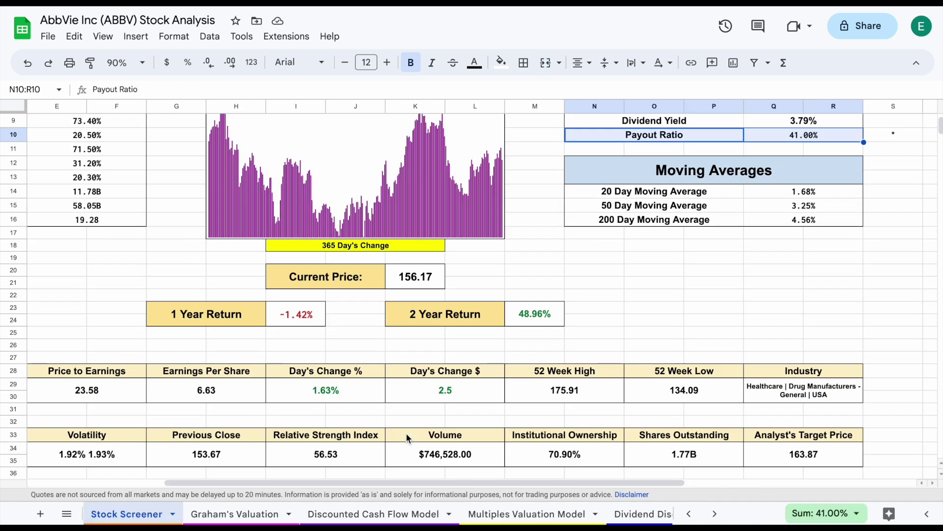
{"action": "left_click", "coordinate": [829, 447]}
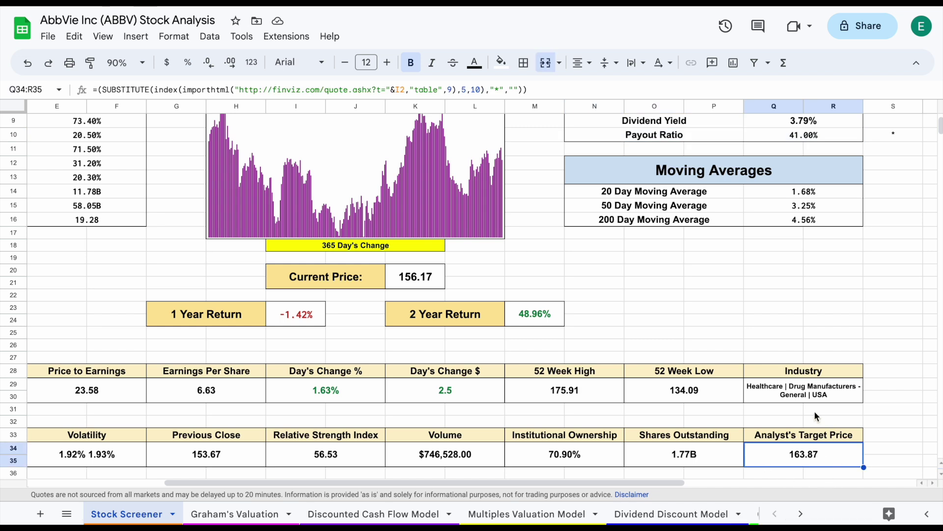
{"action": "left_click", "coordinate": [801, 513]}
{"action": "left_click", "coordinate": [719, 513]}
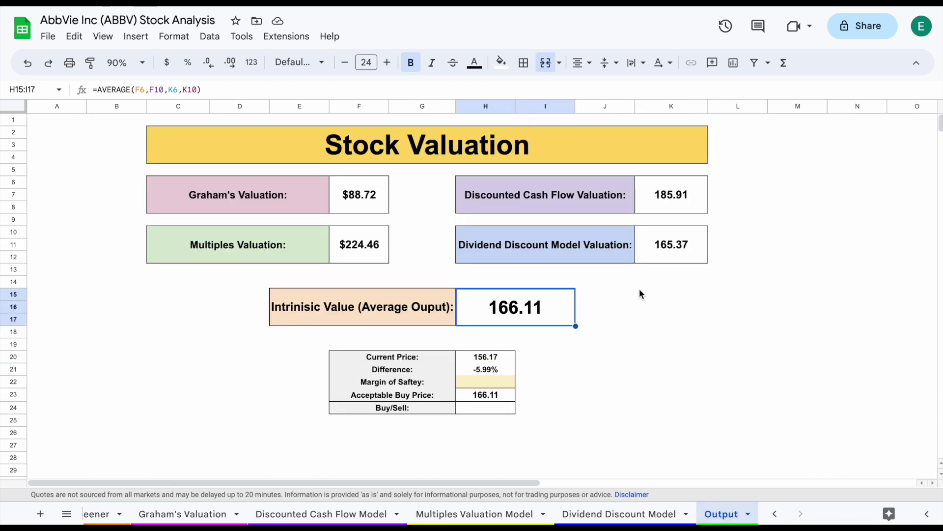
{"action": "left_click", "coordinate": [503, 354]}
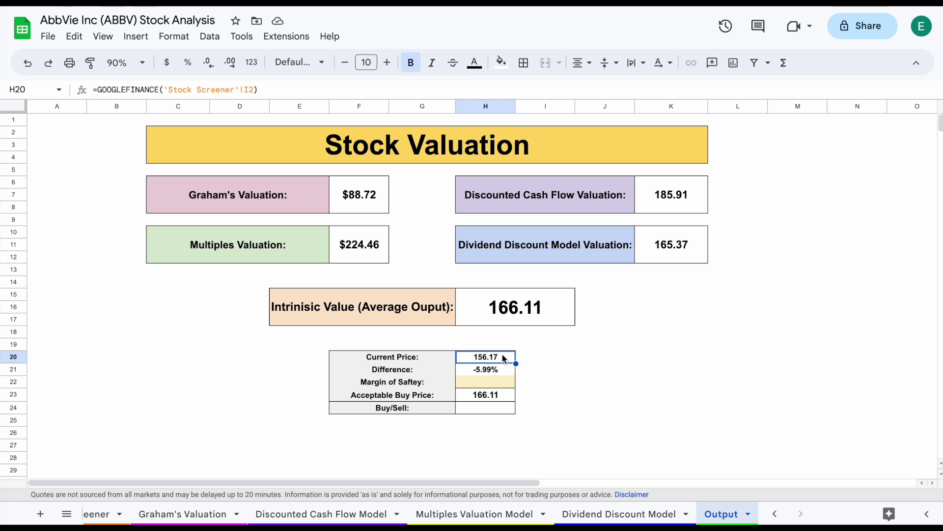
Set the margin of safety to 10% and inspect the Acceptable Buy Price formula
{"action": "left_click", "coordinate": [495, 382]}
{"action": "type", "text": "10"}
{"action": "key", "text": "Return"}
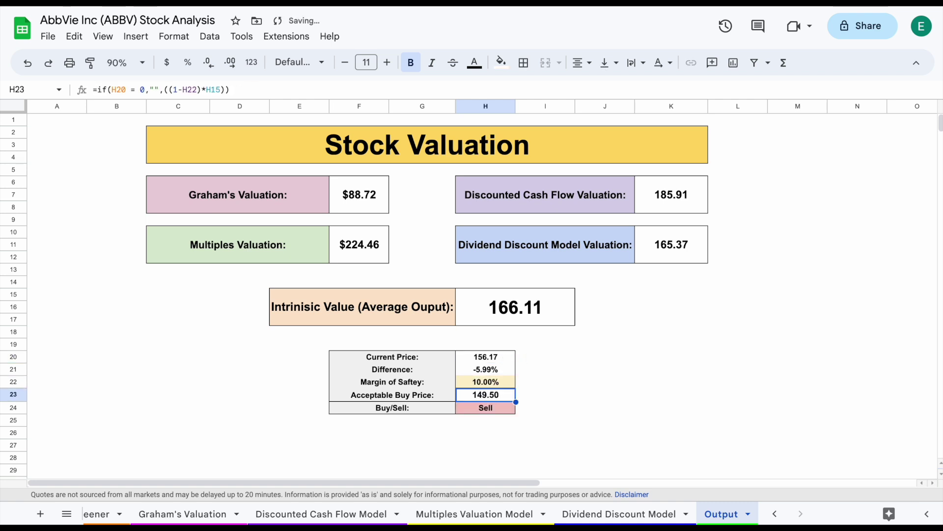
{"action": "left_click", "coordinate": [593, 375]}
{"action": "left_click_drag", "start_coordinate": [425, 398], "coordinate": [467, 394]}
{"action": "left_click", "coordinate": [500, 394]}
Change the margin of safety to 20% and check the 132.89 buy price and Sell signal
{"action": "left_click", "coordinate": [502, 381]}
{"action": "type", "text": "20"}
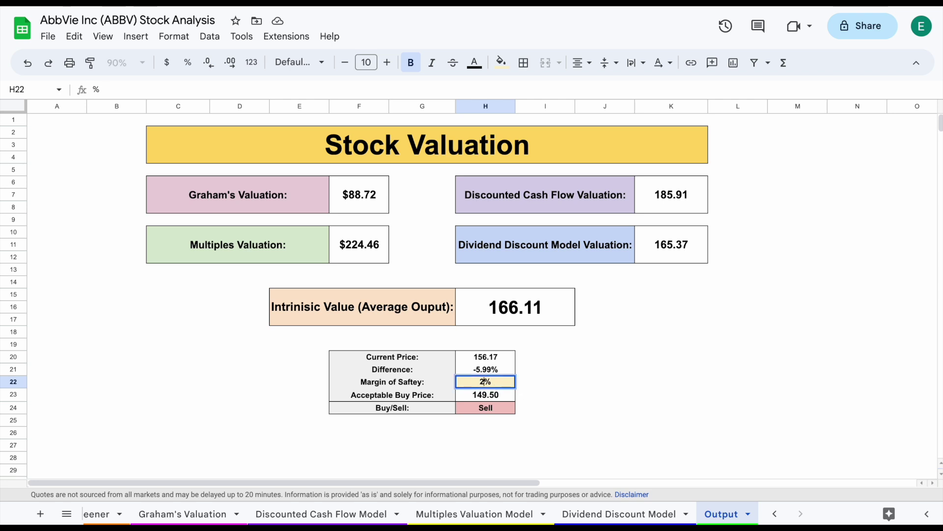
{"action": "key", "text": "Return"}
{"action": "left_click", "coordinate": [600, 371]}
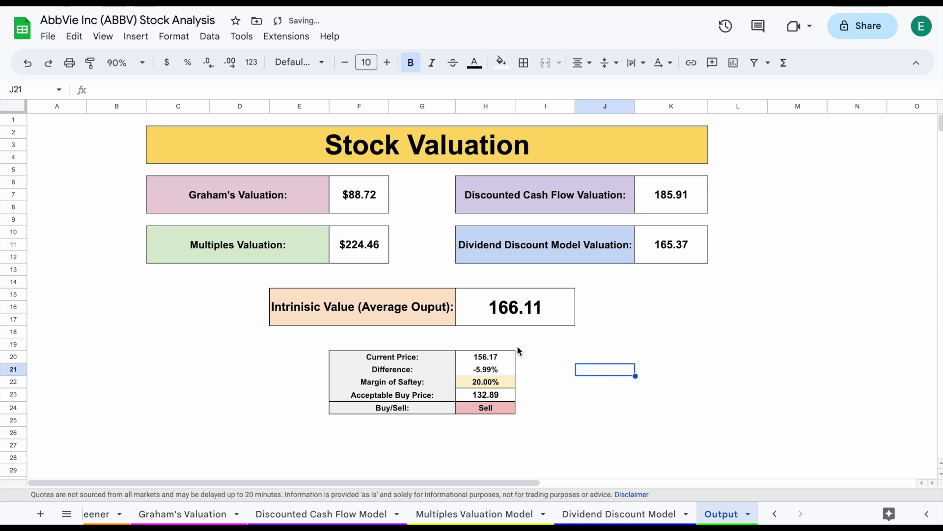
{"action": "left_click_drag", "start_coordinate": [425, 400], "coordinate": [511, 396]}
{"action": "left_click", "coordinate": [511, 396]}
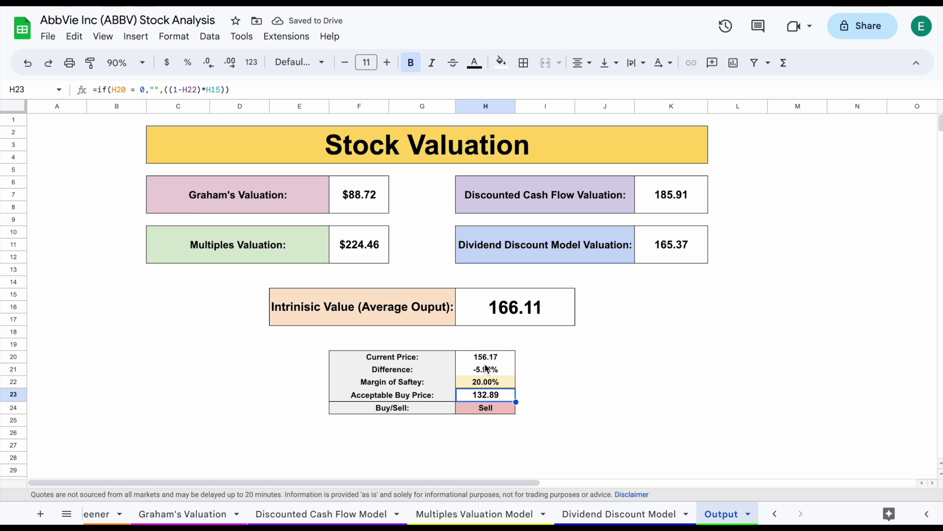
{"action": "left_click_drag", "start_coordinate": [425, 405], "coordinate": [478, 405]}
{"action": "left_click", "coordinate": [502, 410]}
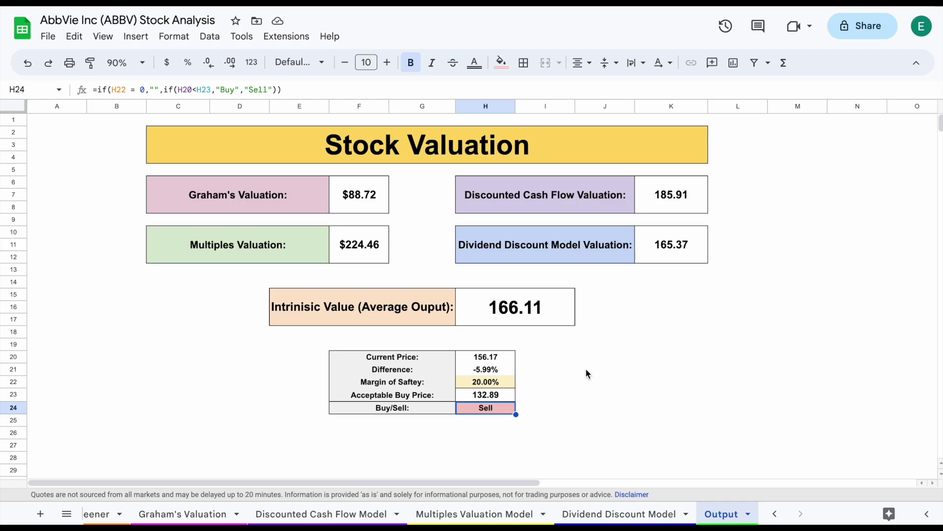
{"action": "left_click", "coordinate": [585, 383]}
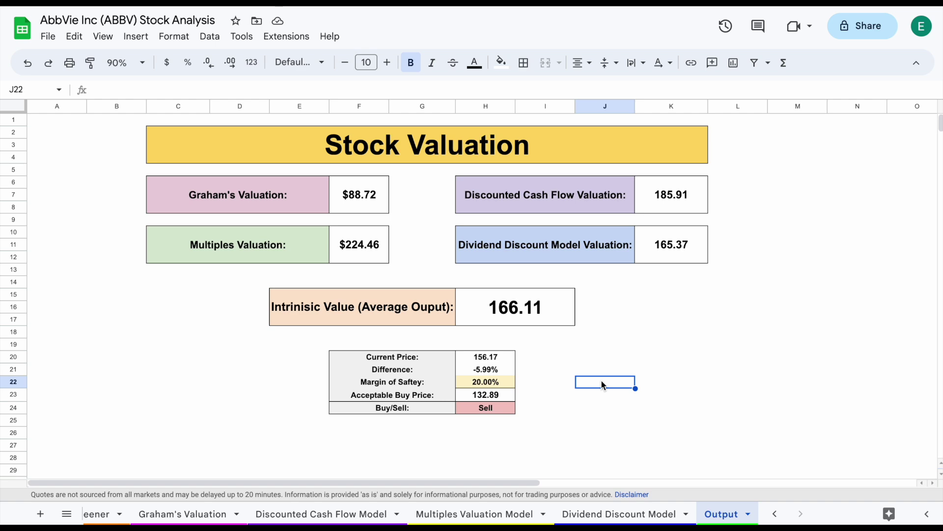
{"action": "left_click", "coordinate": [774, 514]}
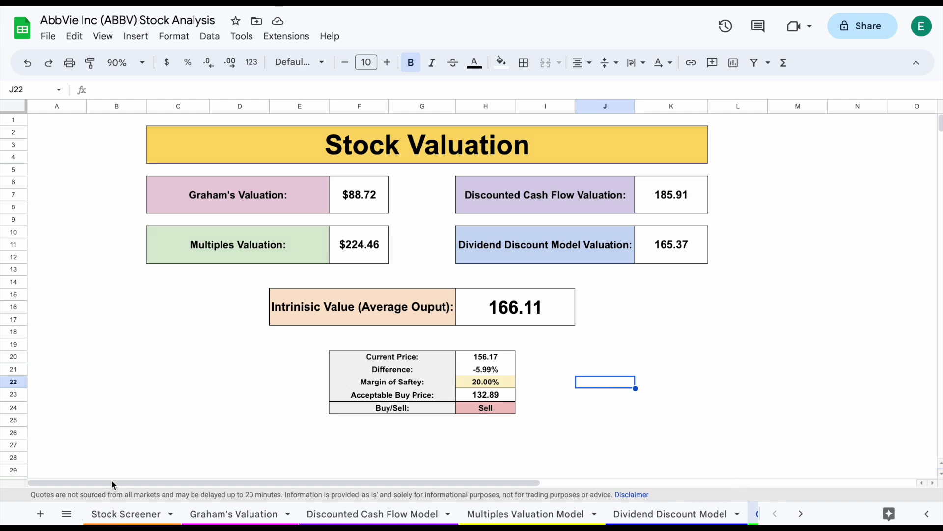
Check the Dividend Yield formula on the Stock Screener sheet
{"action": "left_click", "coordinate": [122, 514]}
{"action": "scroll", "coordinate": [470, 323], "scroll_direction": "up", "scroll_amount": 3}
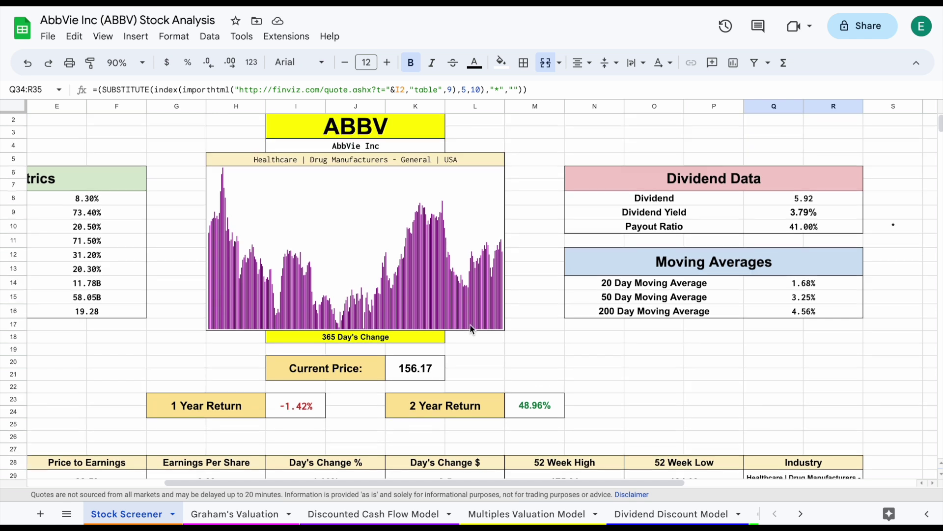
{"action": "left_click_drag", "start_coordinate": [714, 218], "coordinate": [765, 214]}
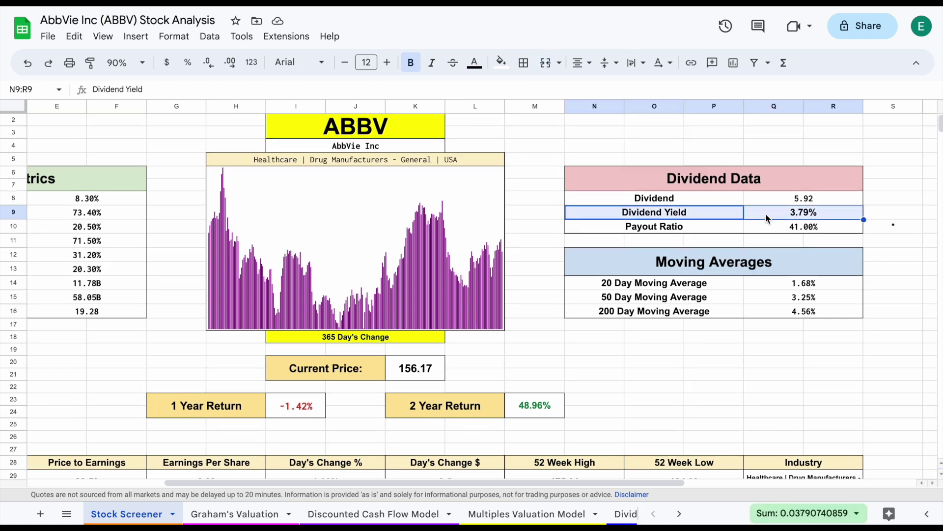
{"action": "left_click", "coordinate": [766, 213]}
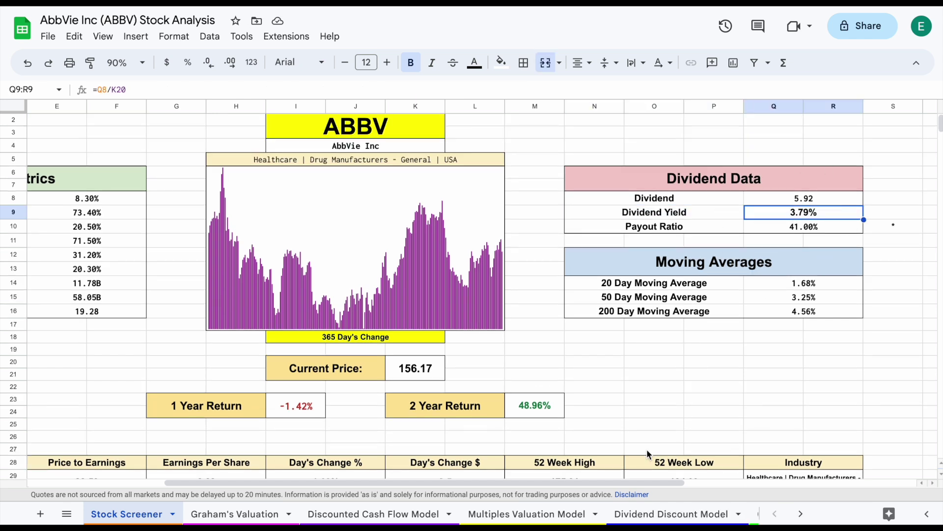
Select the four yearly dividend growth rates G10:J10 on Dividend Discount Model, then view Output
{"action": "left_click", "coordinate": [688, 514]}
{"action": "left_click_drag", "start_coordinate": [466, 234], "coordinate": [647, 232]}
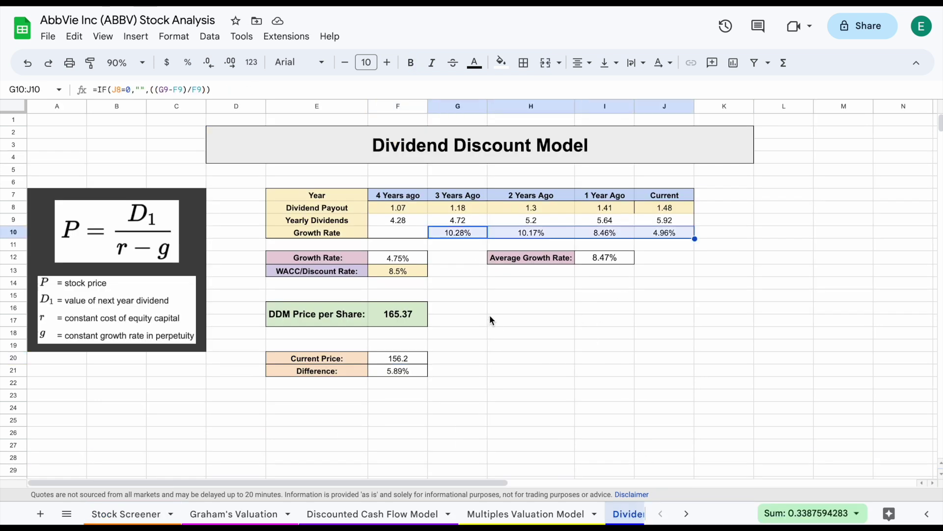
{"action": "left_click", "coordinate": [684, 514]}
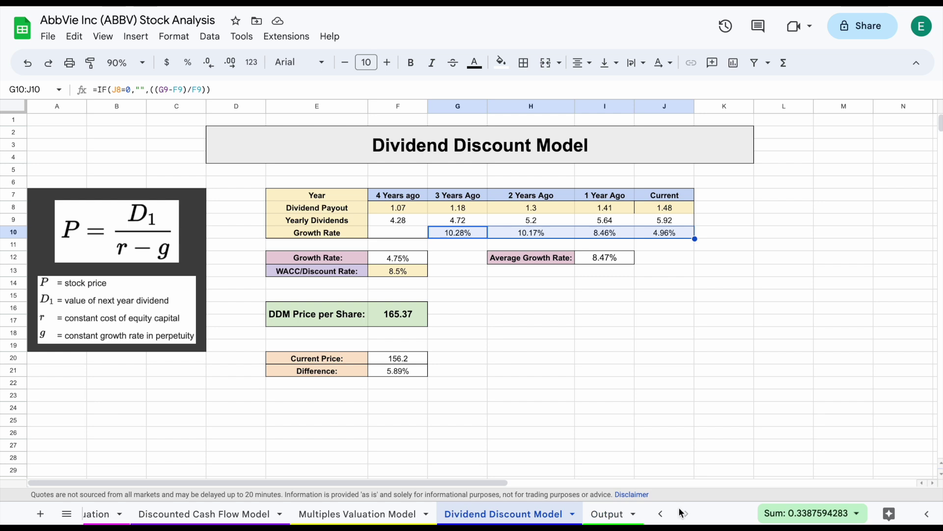
{"action": "left_click", "coordinate": [607, 514]}
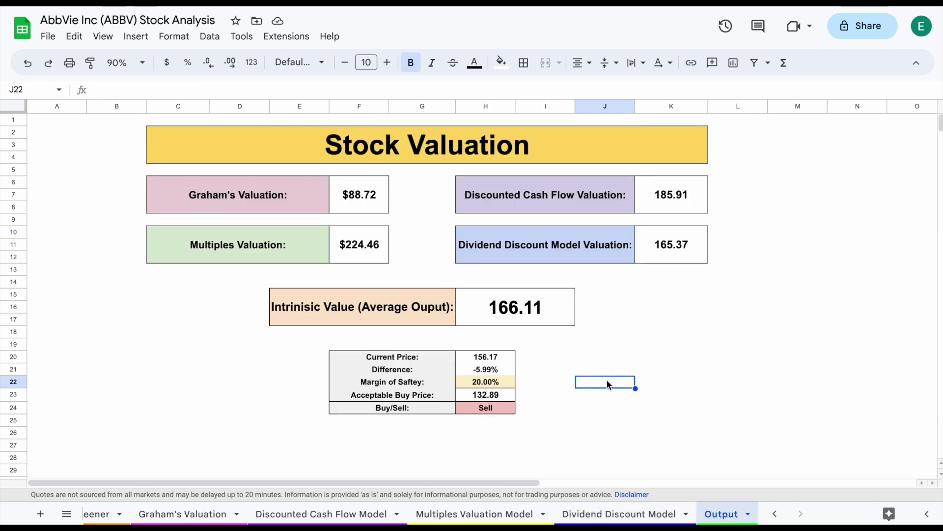